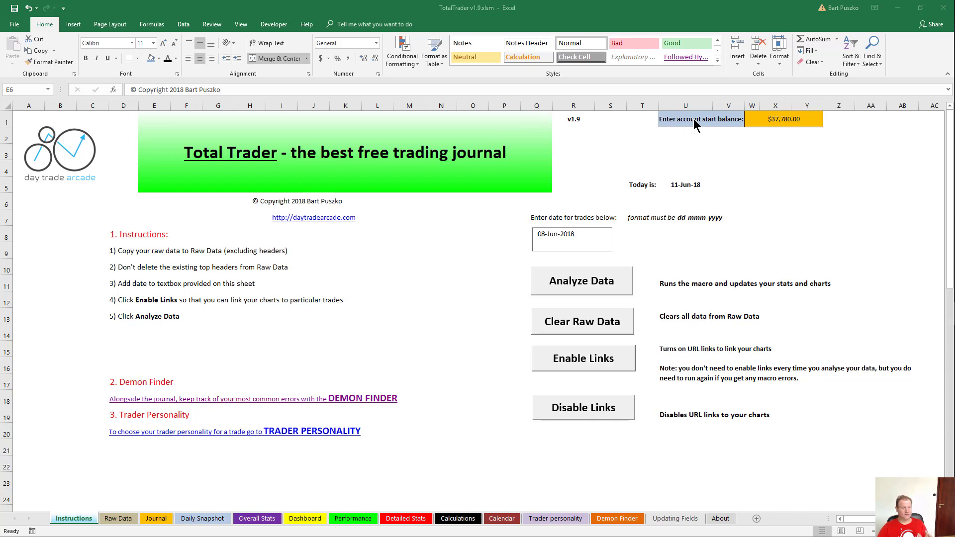
- Check the account start balance cell on the Instructions sheet and go to the Raw Data sheet
click(767, 119)
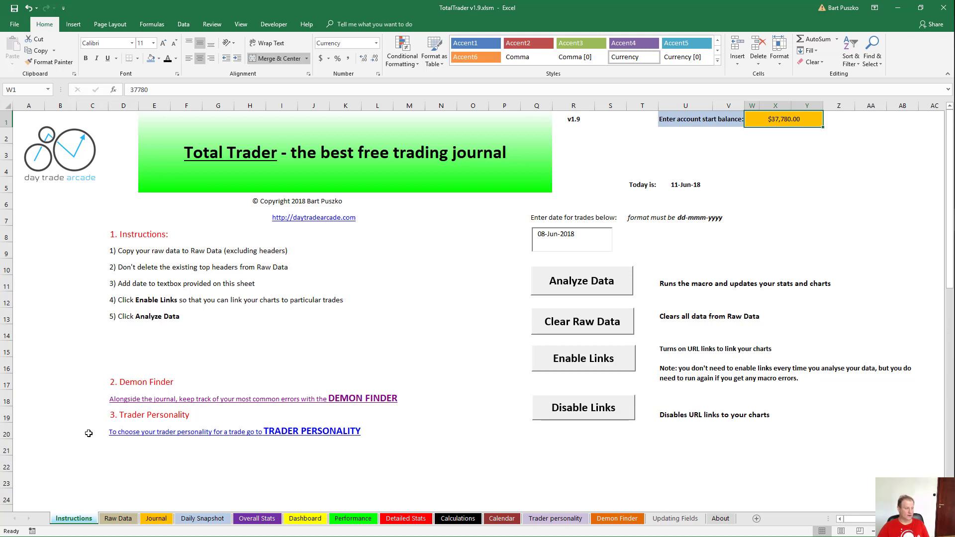
click(114, 518)
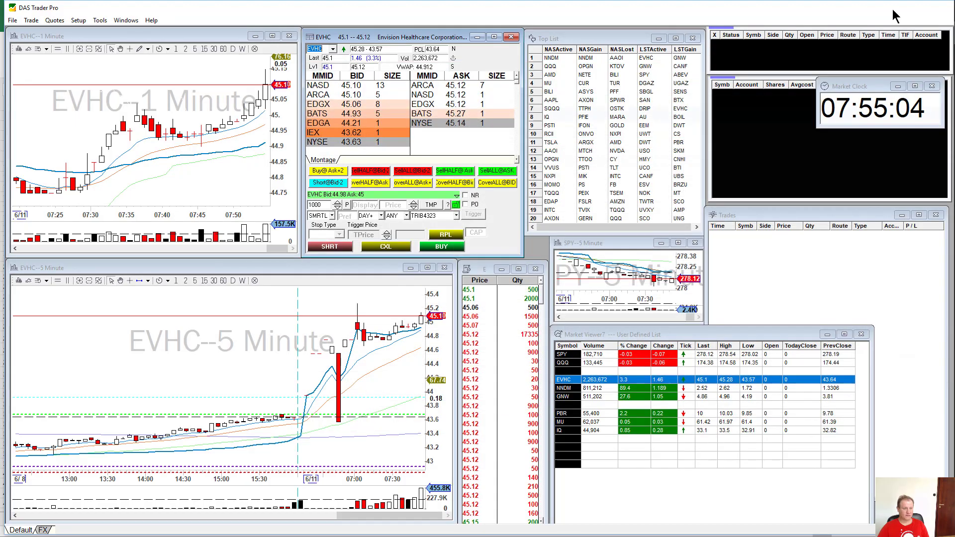
- Circle the Trades window in DAS Trader Pro as the data source, return to the Excel workbook and clear the annotation
click(897, 8)
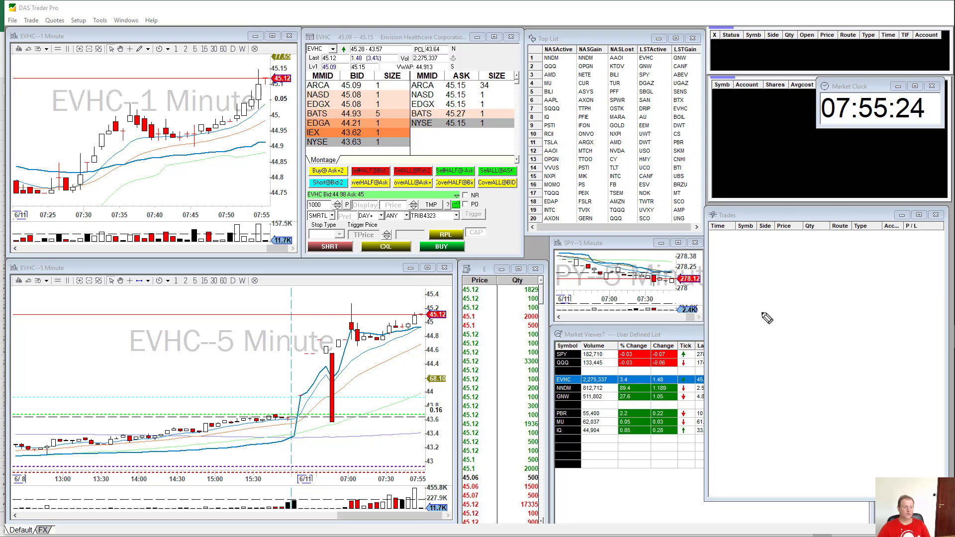
mouse_move(800, 242)
mouse_down()
mouse_move(744, 380)
mouse_move(911, 337)
mouse_move(831, 261)
mouse_move(791, 248)
mouse_up()
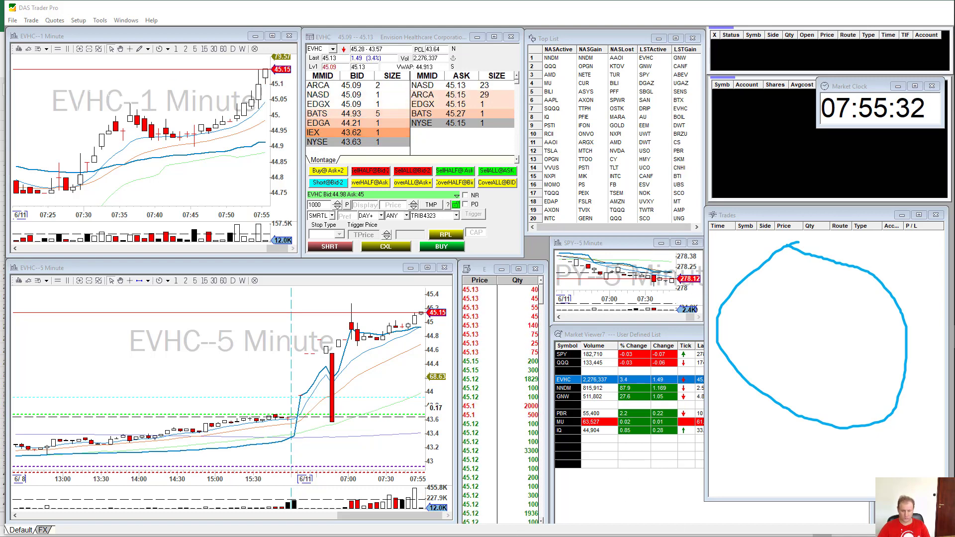
key(alt+Tab)
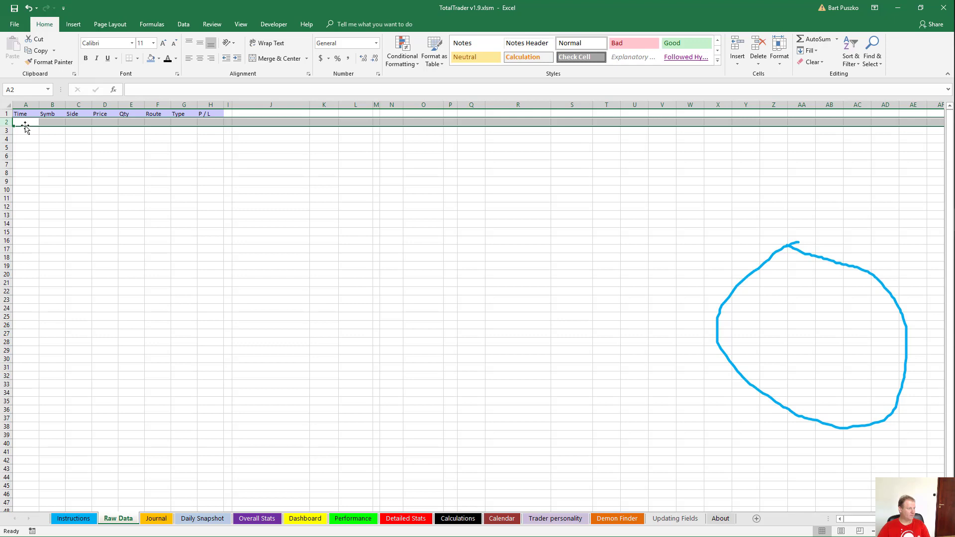
key(Escape)
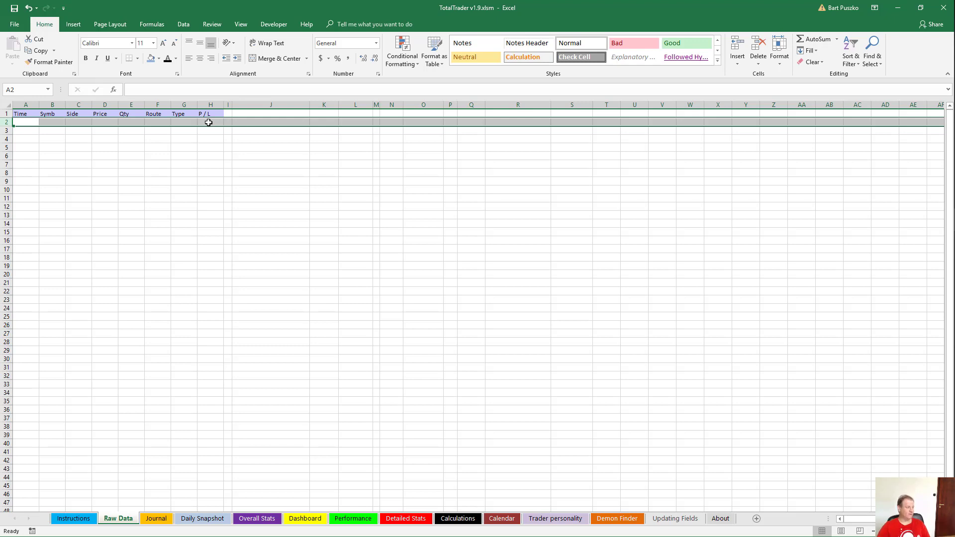
- Examine the Raw Data headers from Time to P / L and the empty cells beneath the Symb, Side, Qty and Route columns
drag(25, 114, 211, 114)
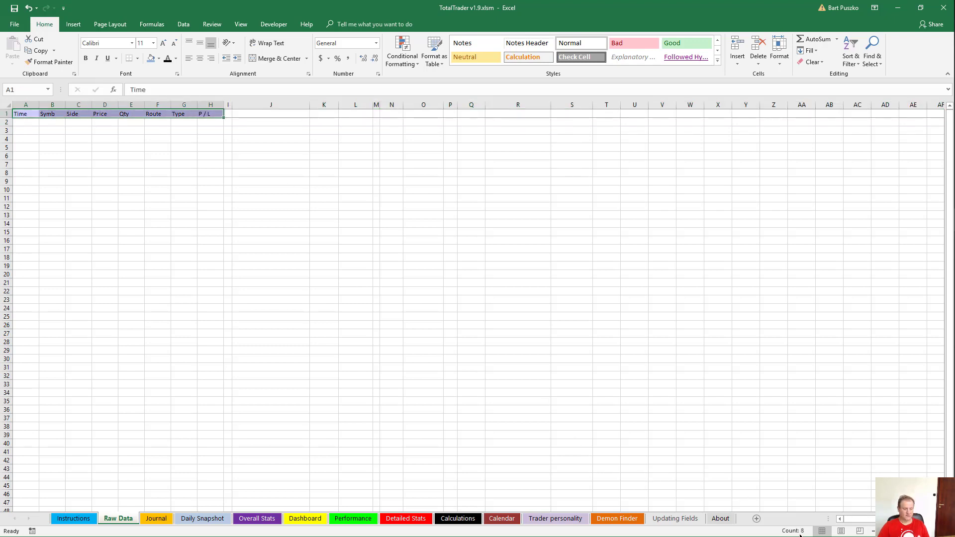
click(62, 124)
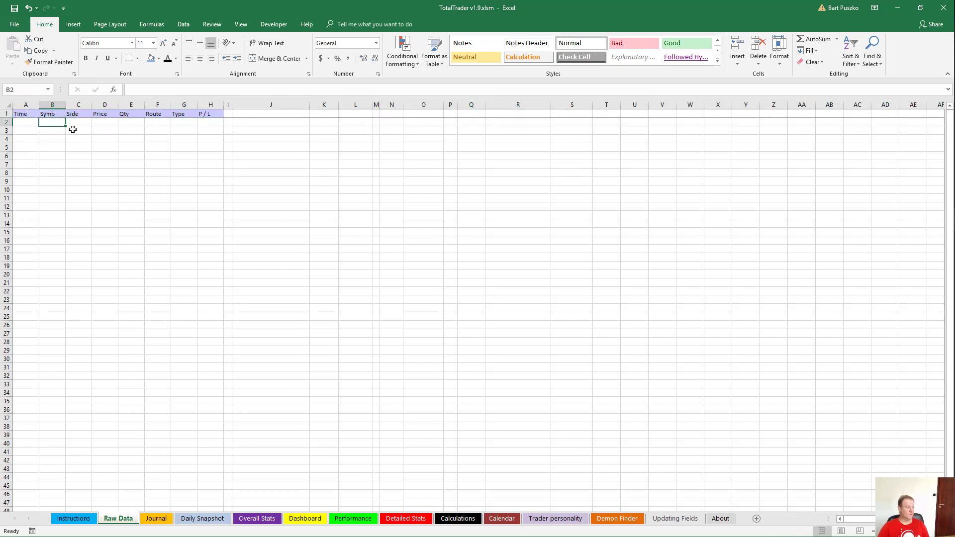
click(77, 123)
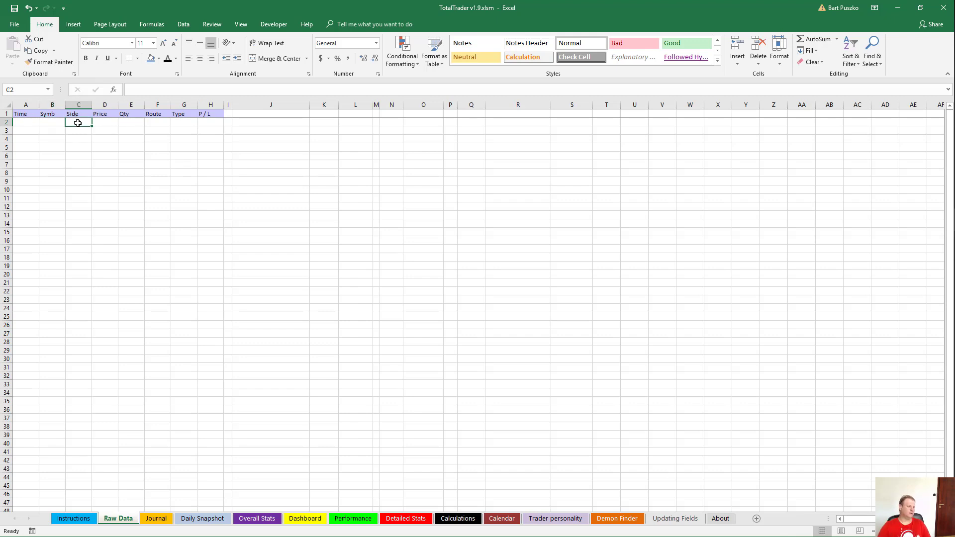
drag(150, 122, 163, 230)
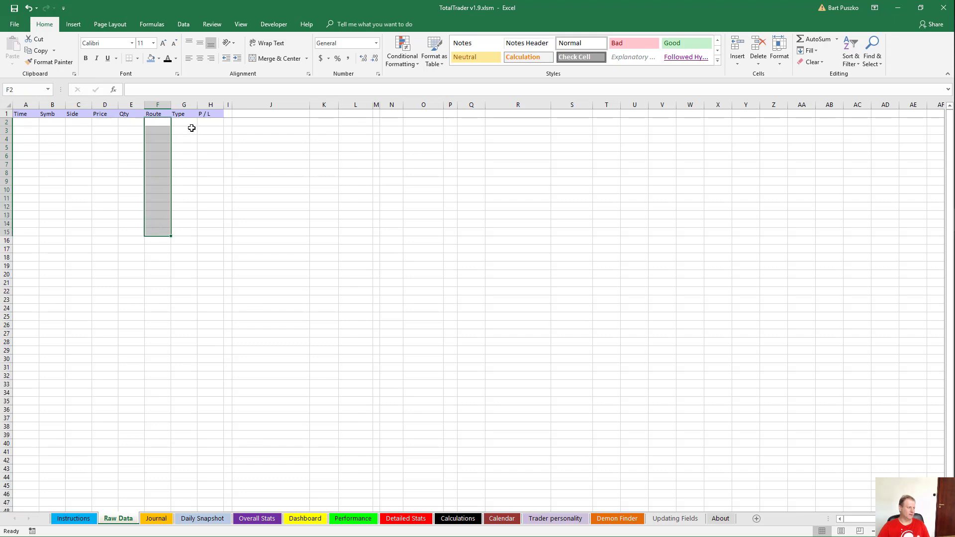
click(140, 123)
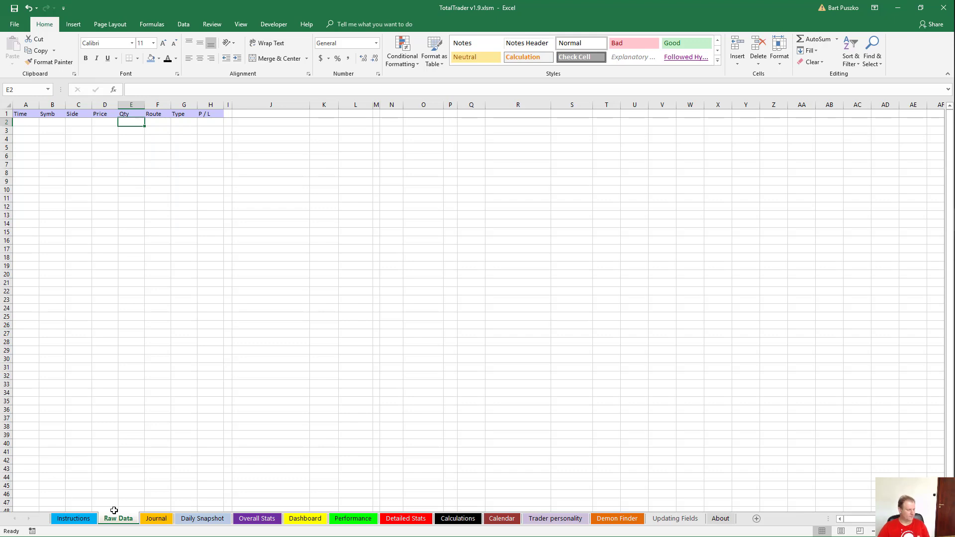
- Compare the Journal sheet with the Raw Data sheet and go back to the Instructions sheet
click(153, 519)
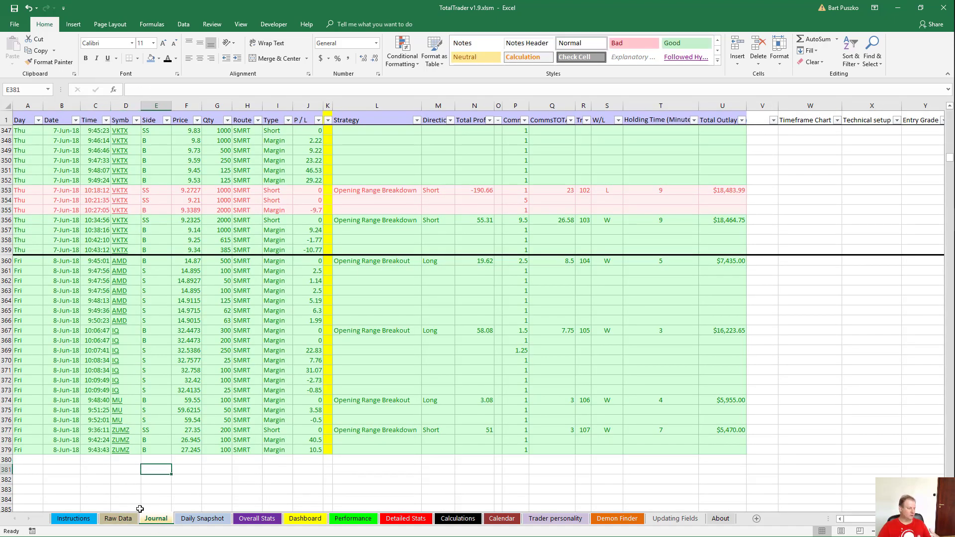
click(119, 520)
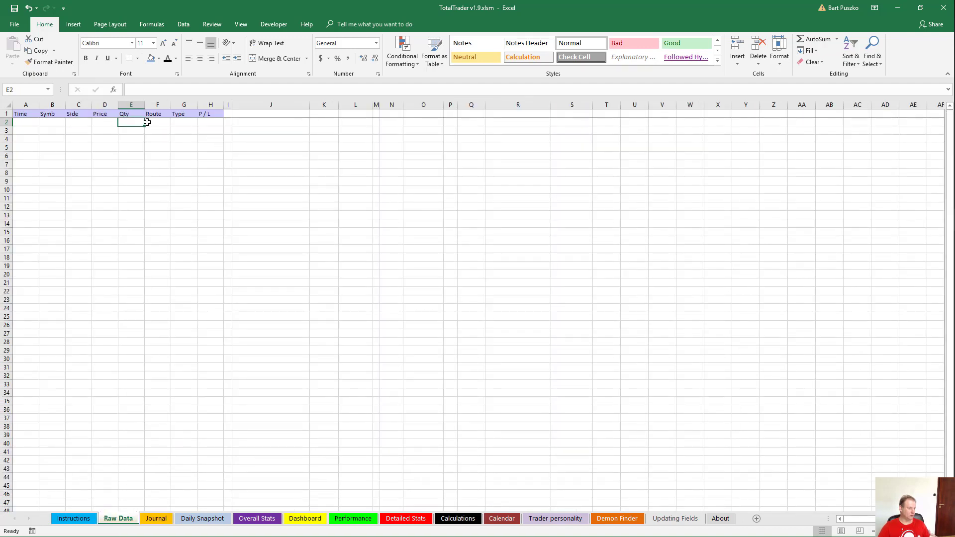
click(67, 520)
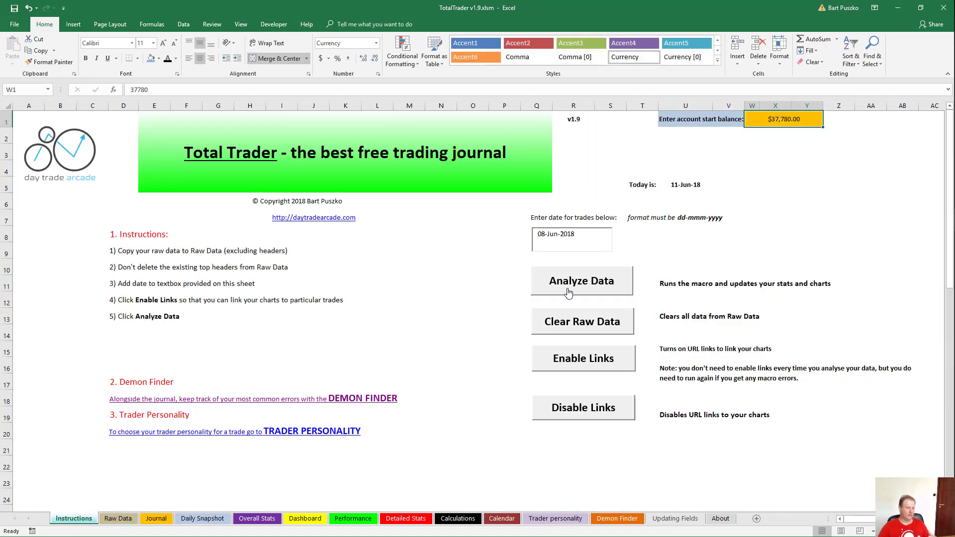
- Review the 8-Jun-18 trades in Journal rows 360 to 379, including their Strategy and Direction entries
click(154, 519)
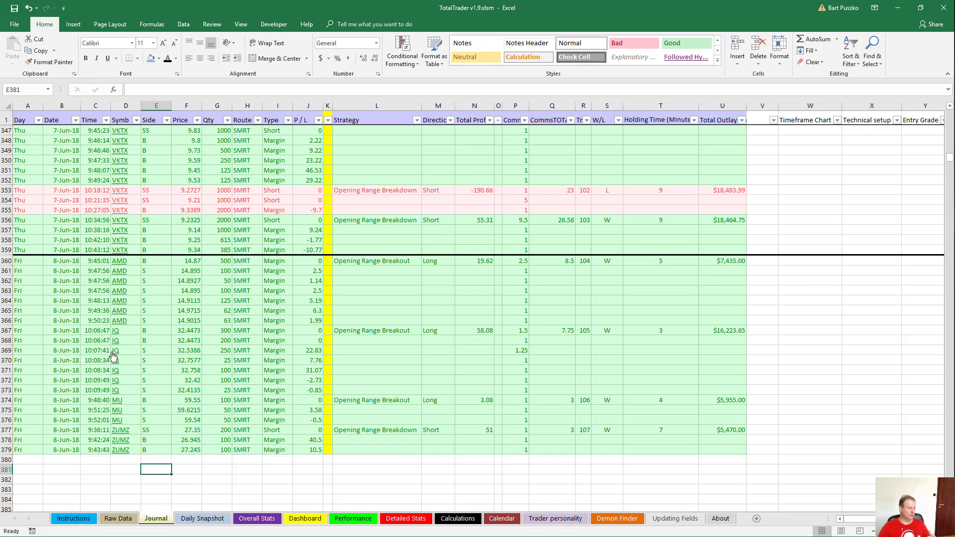
drag(20, 261, 725, 446)
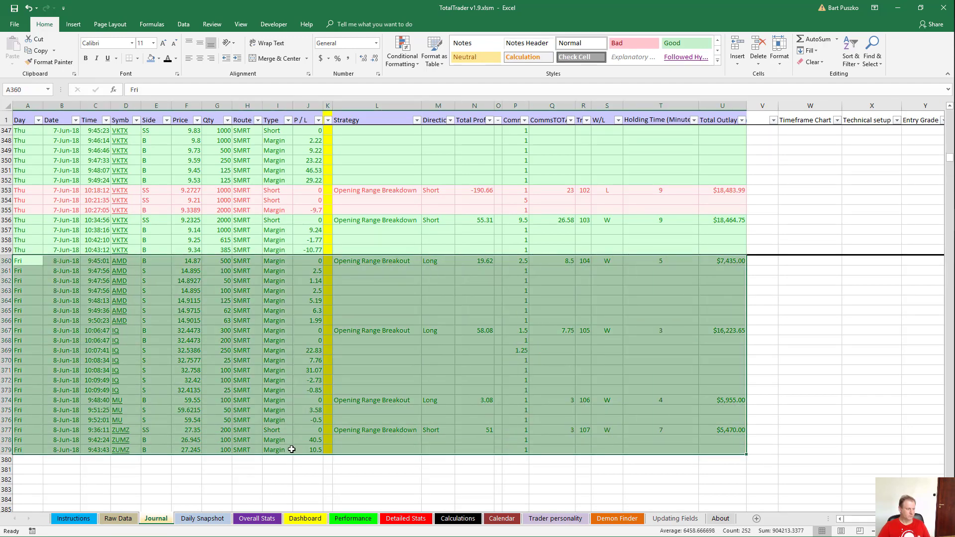
click(376, 261)
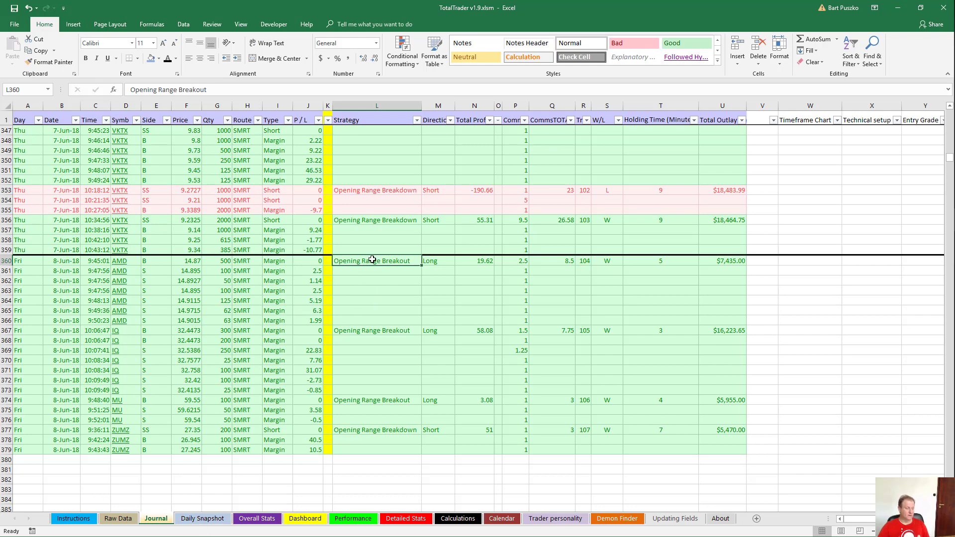
click(436, 260)
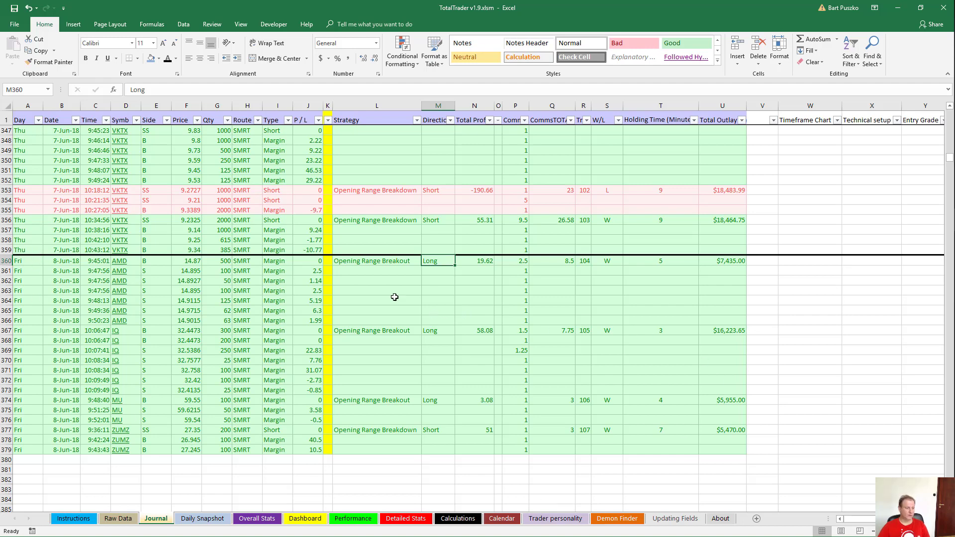
click(377, 263)
click(371, 331)
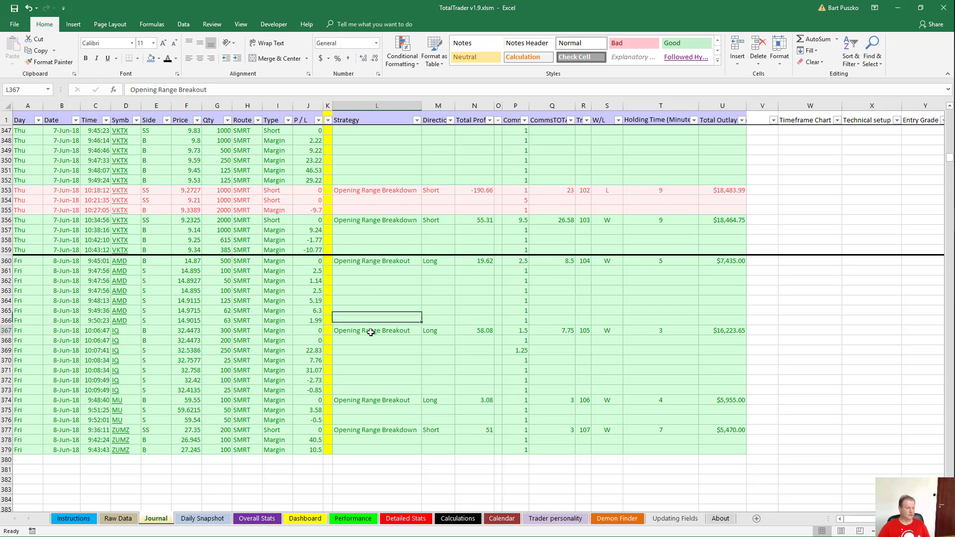
click(383, 401)
click(380, 429)
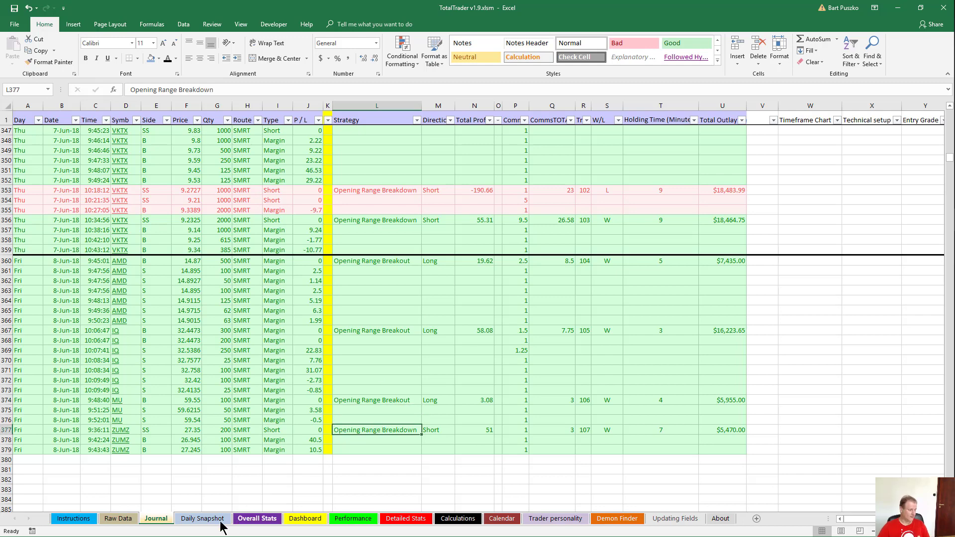
- Browse the Daily Snapshot sheet for the 7-Jun and 8-Jun entries and their Daily Running P&L charts
click(204, 518)
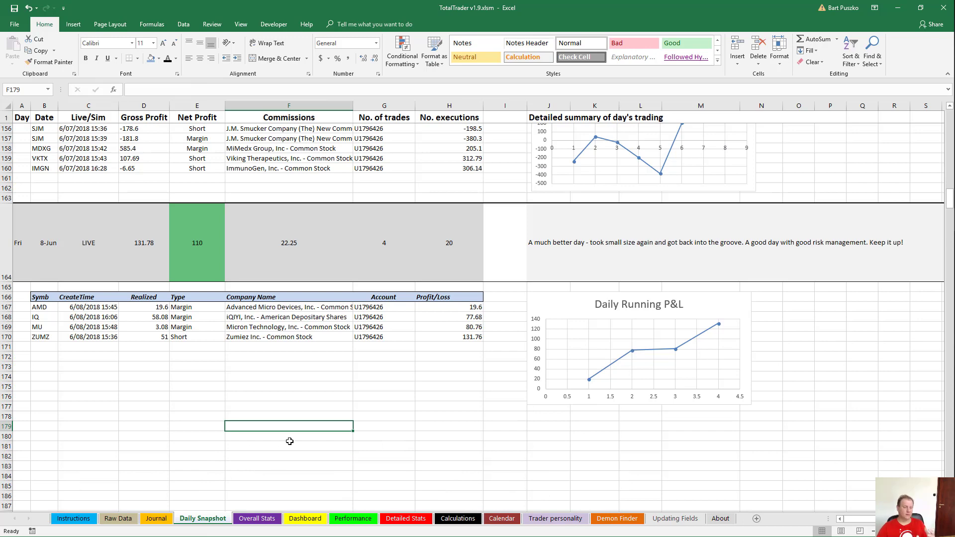
scroll(289, 442, up, 6)
scroll(290, 441, down, 5)
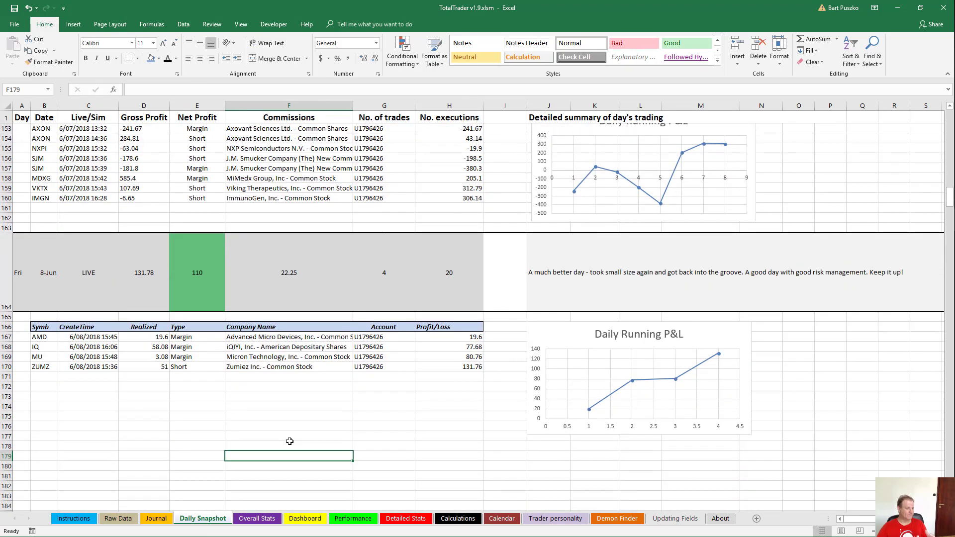
scroll(289, 441, up, 4)
scroll(290, 441, down, 6)
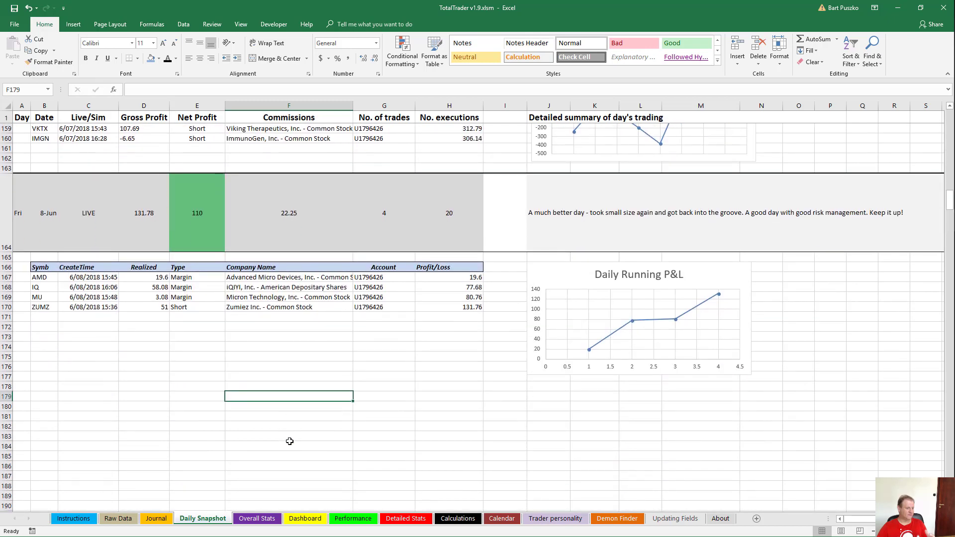
scroll(289, 441, up, 3)
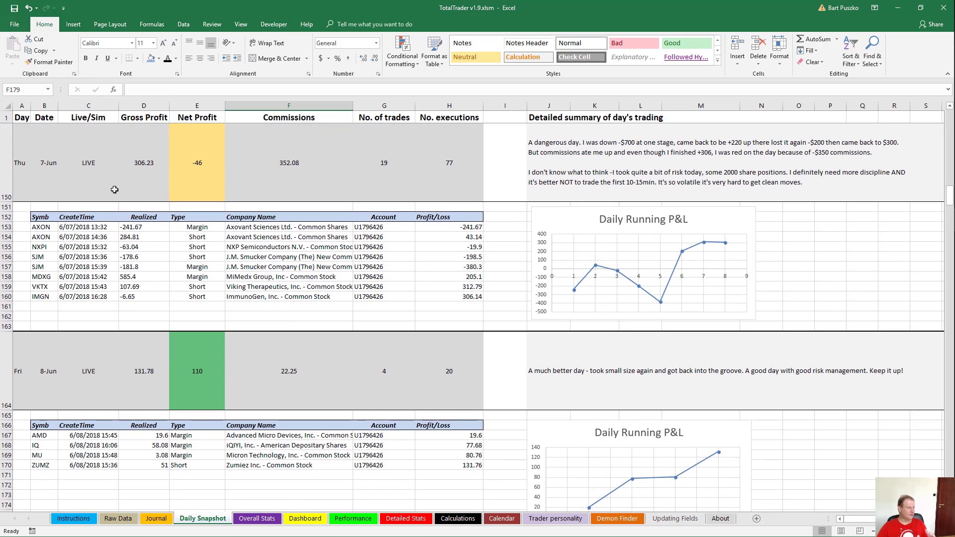
- Examine the 7-Jun Daily Snapshot row from Live/Sim and gross and net profit to commissions, number of trades and executions
drag(12, 149, 13, 298)
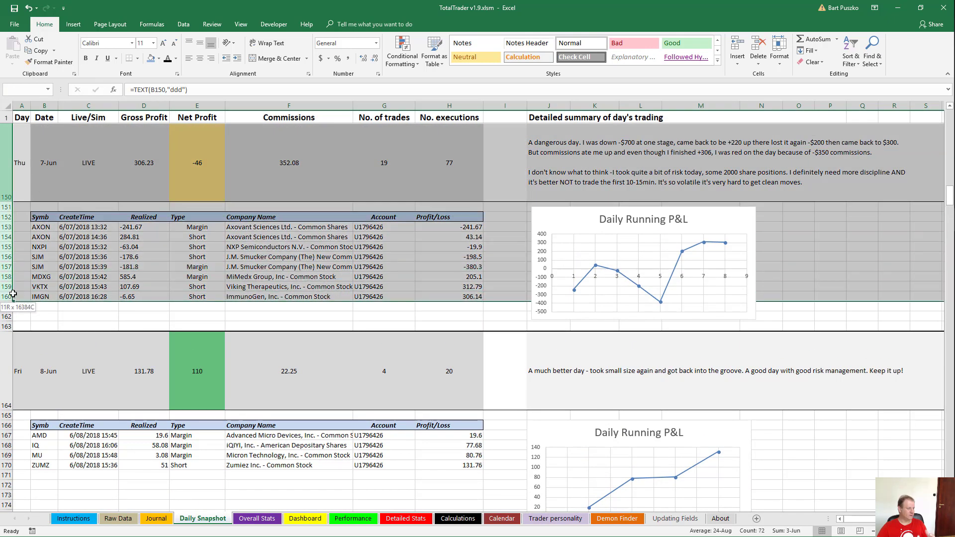
click(32, 174)
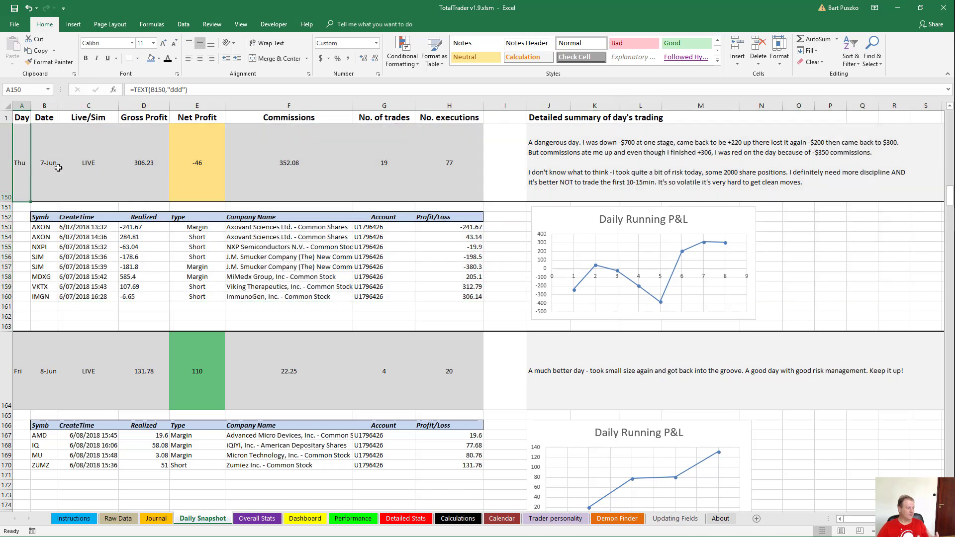
click(78, 169)
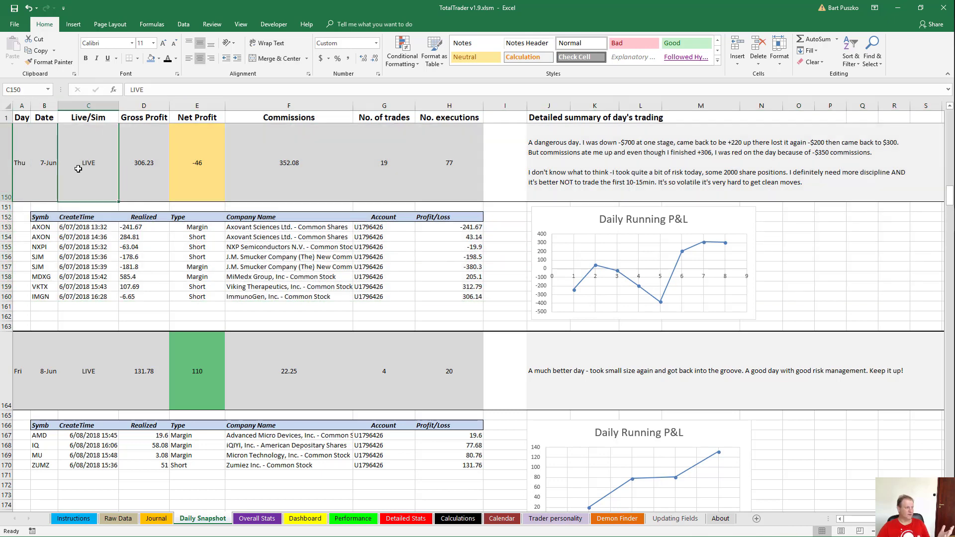
click(142, 181)
click(199, 184)
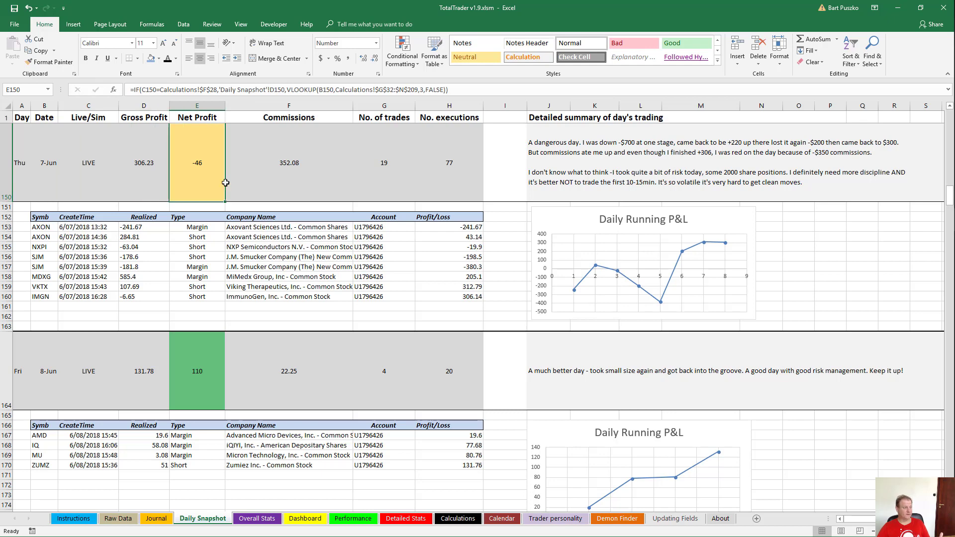
click(280, 181)
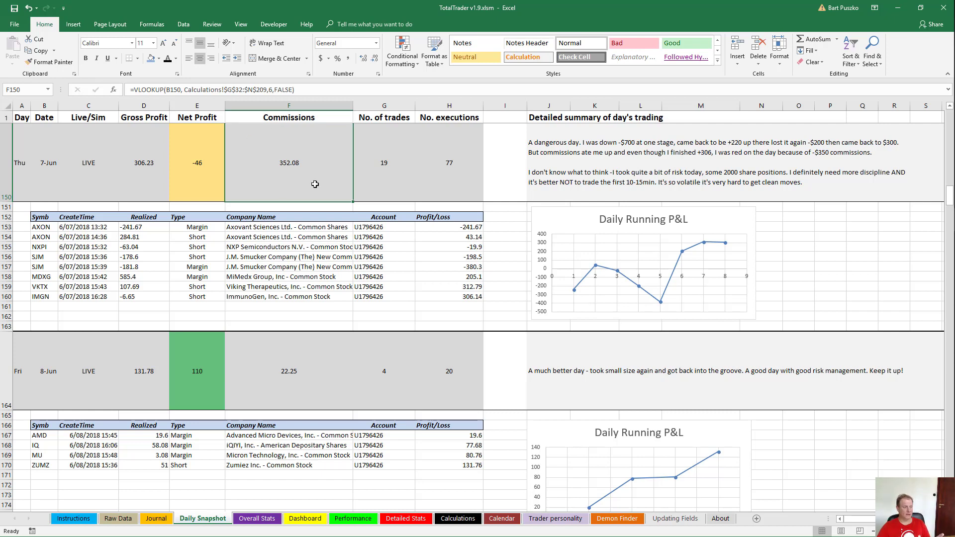
click(383, 155)
click(458, 154)
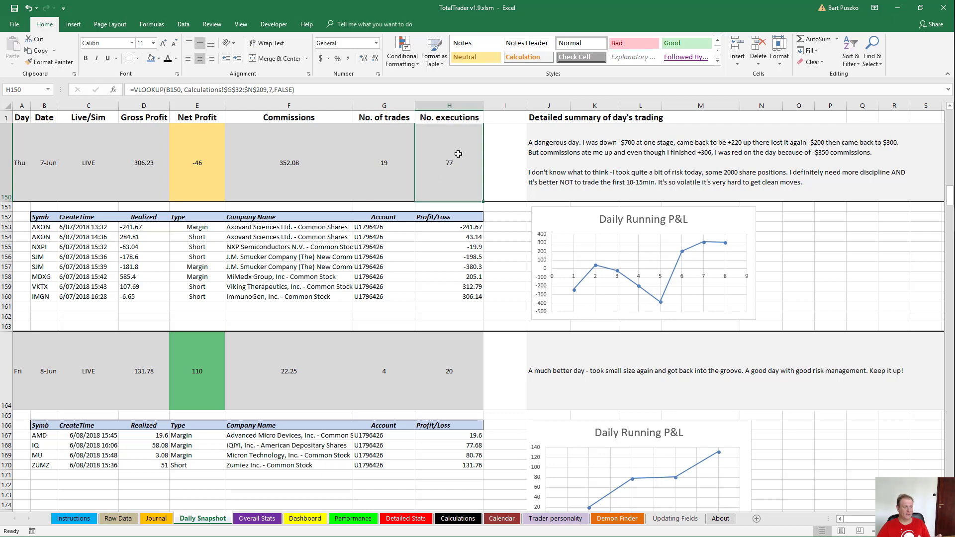
- Review the 7-Jun detailed summary of the day's trading and the list of traded symbols beneath the summary row
click(592, 162)
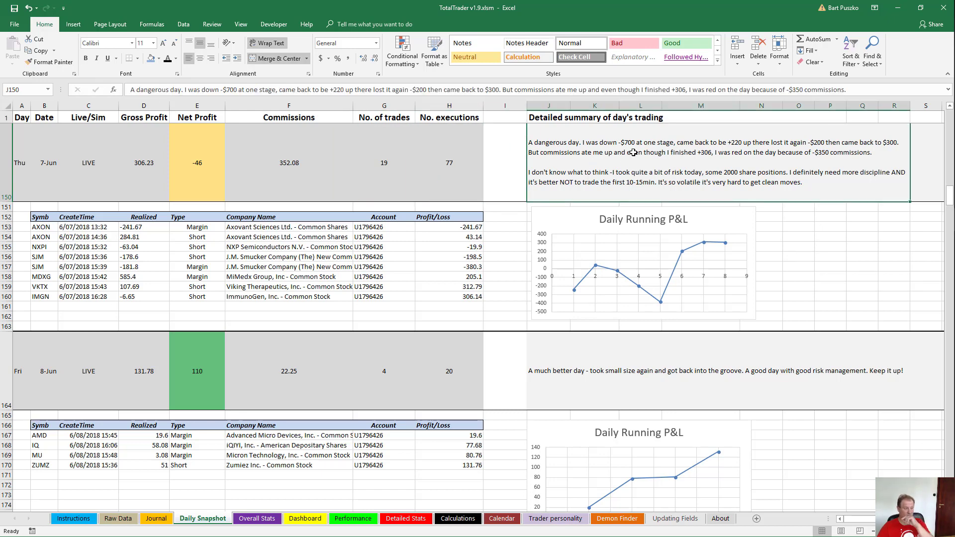
drag(440, 164, 20, 167)
click(596, 147)
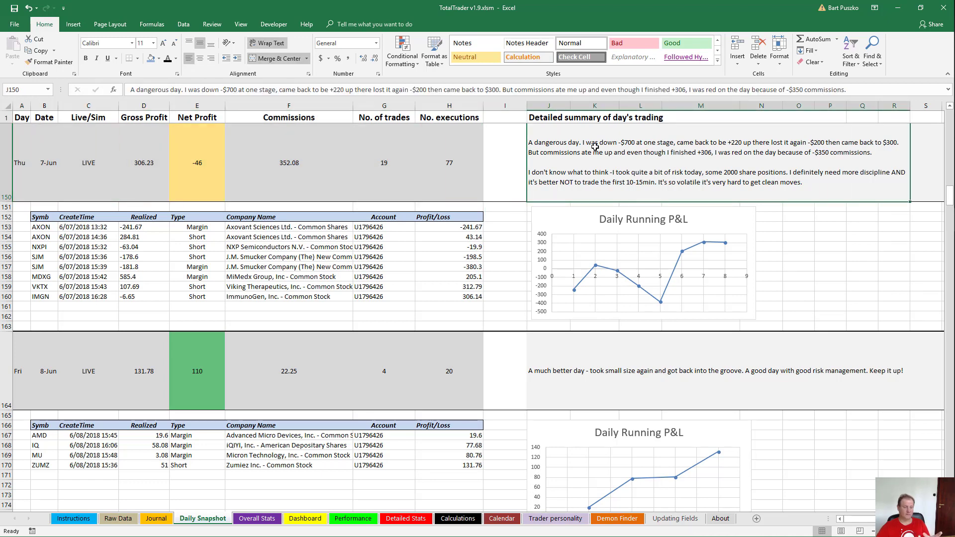
drag(40, 227, 214, 297)
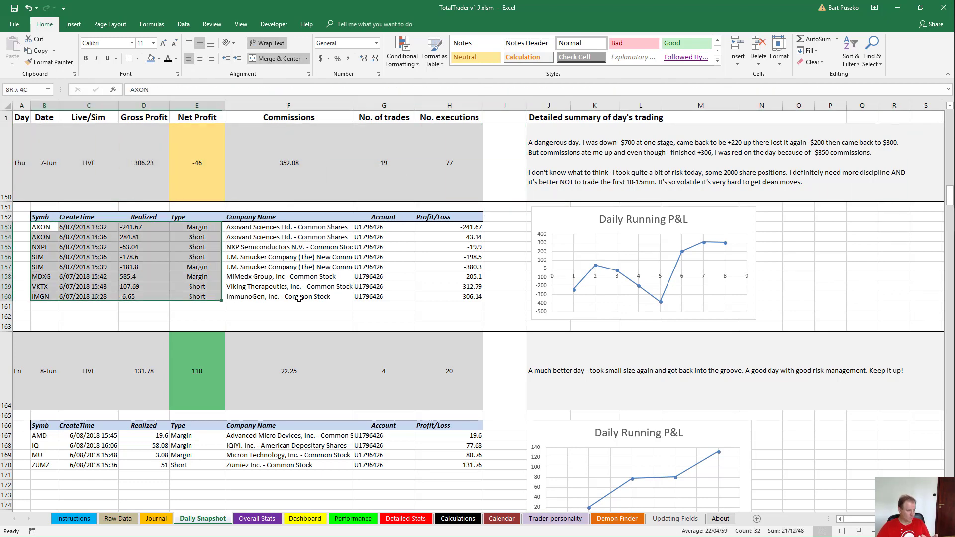
drag(299, 299, 468, 306)
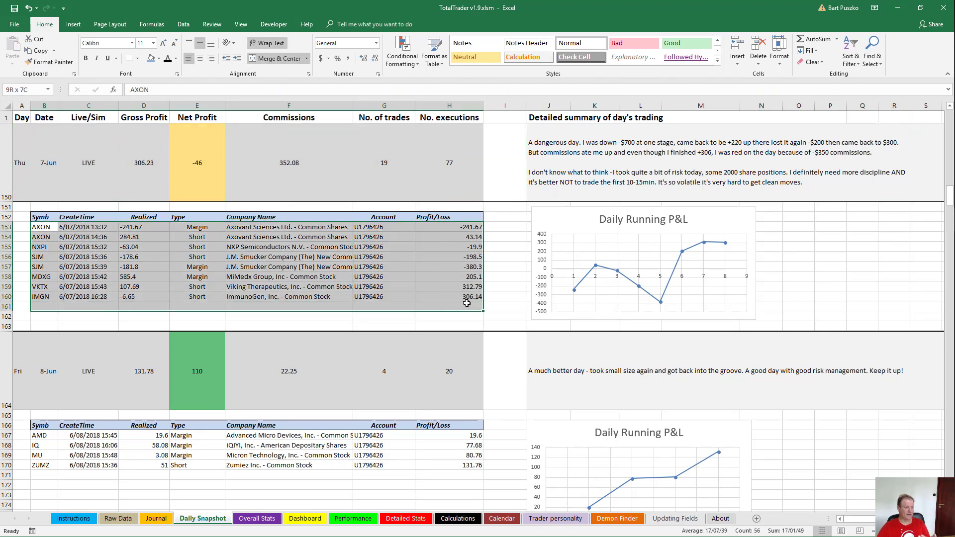
- Review the per-strategy metrics on the Overall Stats sheet and the profit, win rate and equity charts on the Dashboard
click(254, 519)
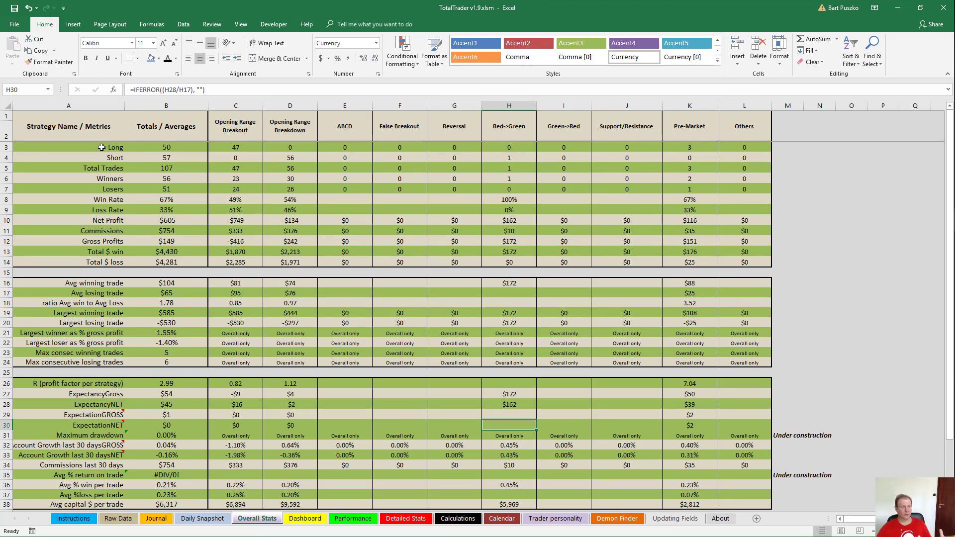
click(310, 519)
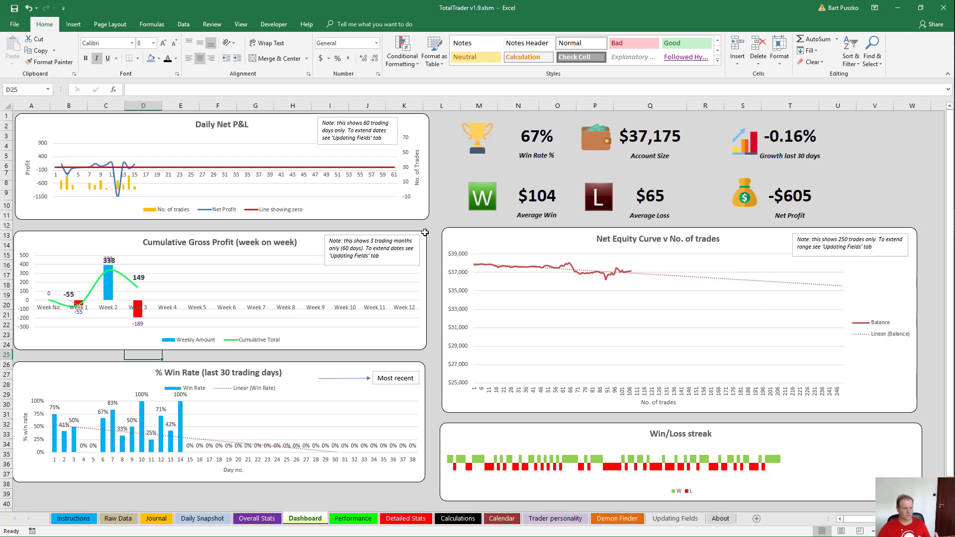
- Browse the Performance sheet's charts, from profitability per day down to Performance by volume traded and Performance by Time Held
click(350, 520)
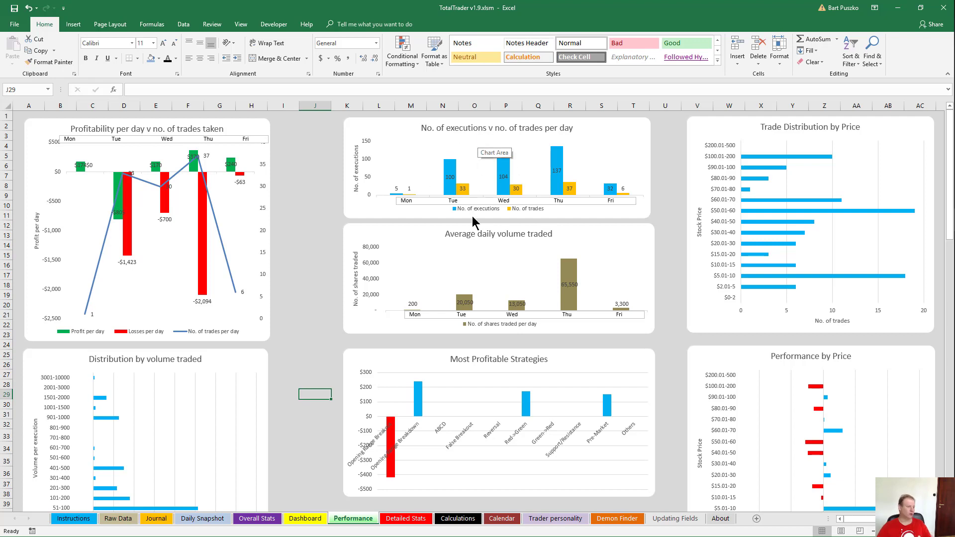
scroll(274, 385, down, 6)
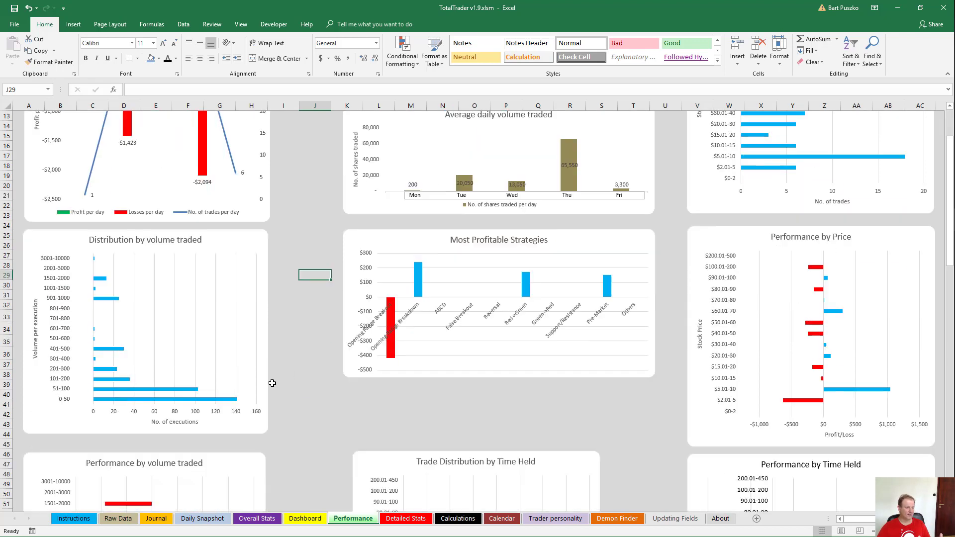
scroll(275, 384, down, 4)
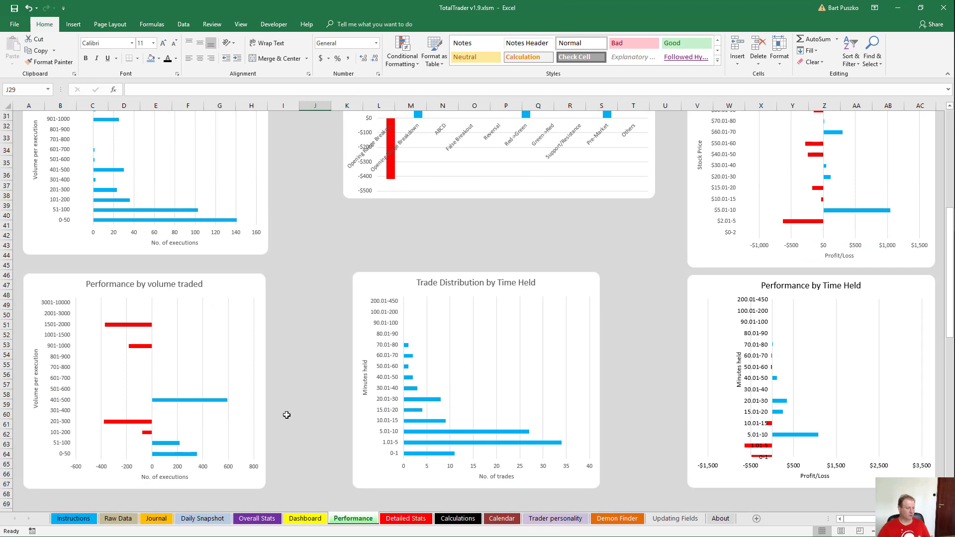
- Inspect the Daily Profit section of Detailed Stats, checking the Week_5 trade-count formulas for Monday and Tuesday
click(404, 519)
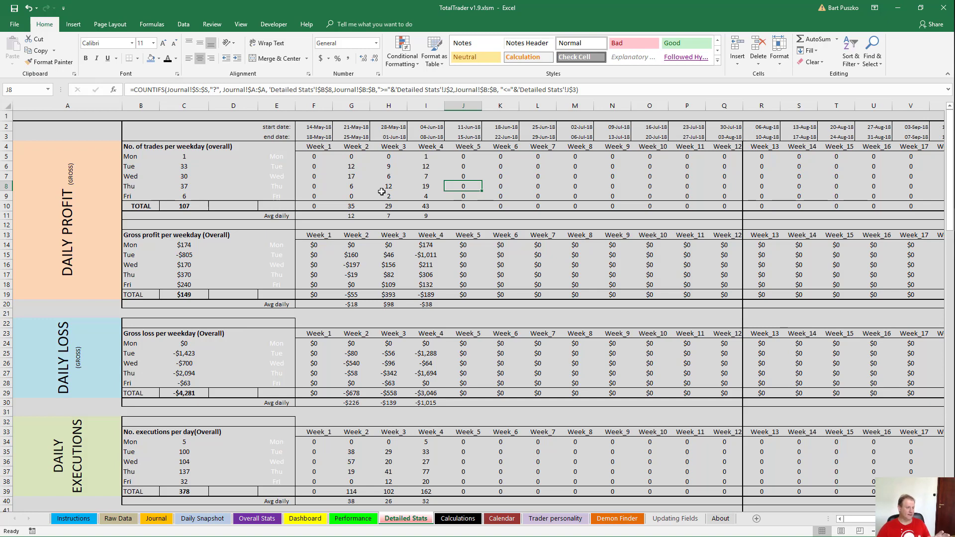
click(70, 169)
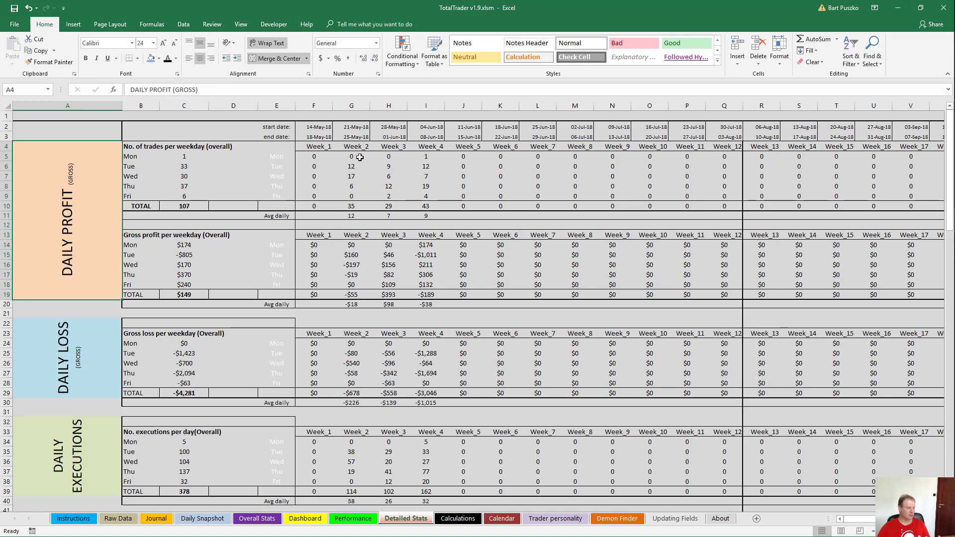
click(452, 157)
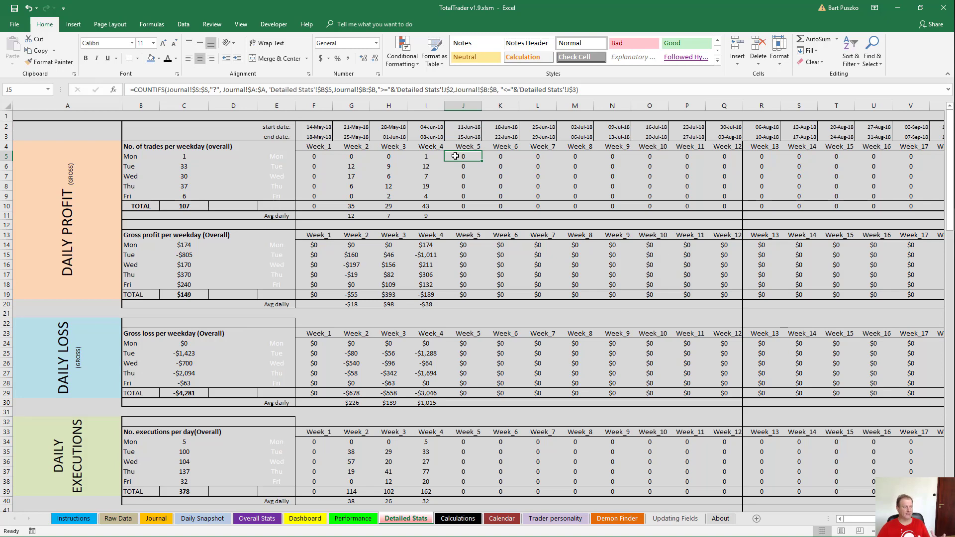
click(132, 156)
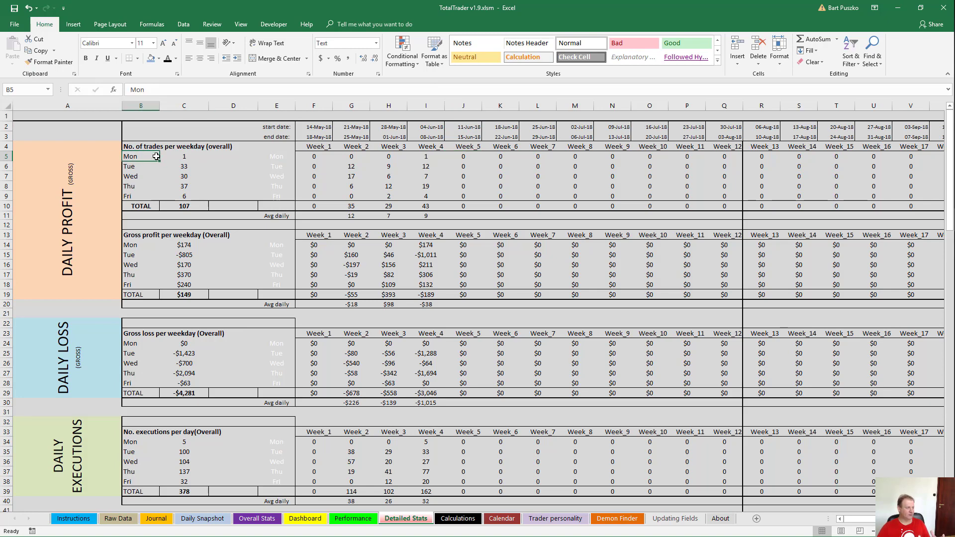
click(469, 157)
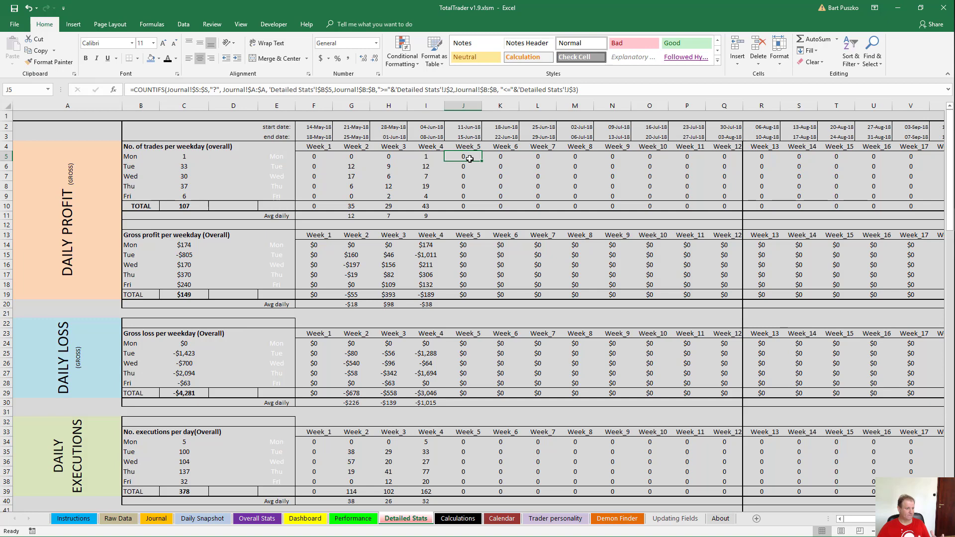
click(466, 165)
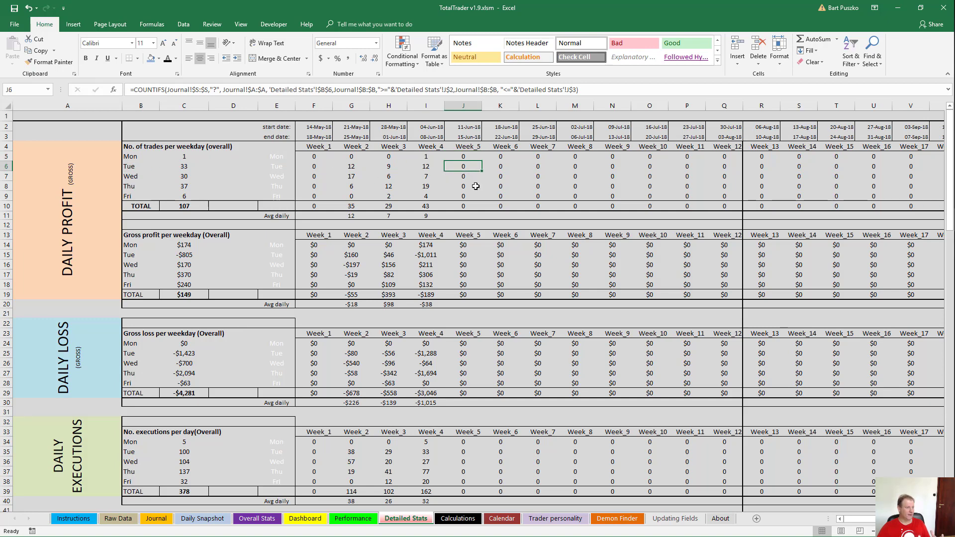
- Review the weekday tables in Detailed Stats, from number of trades and gross profit down to executions and average daily volume
drag(133, 148, 134, 196)
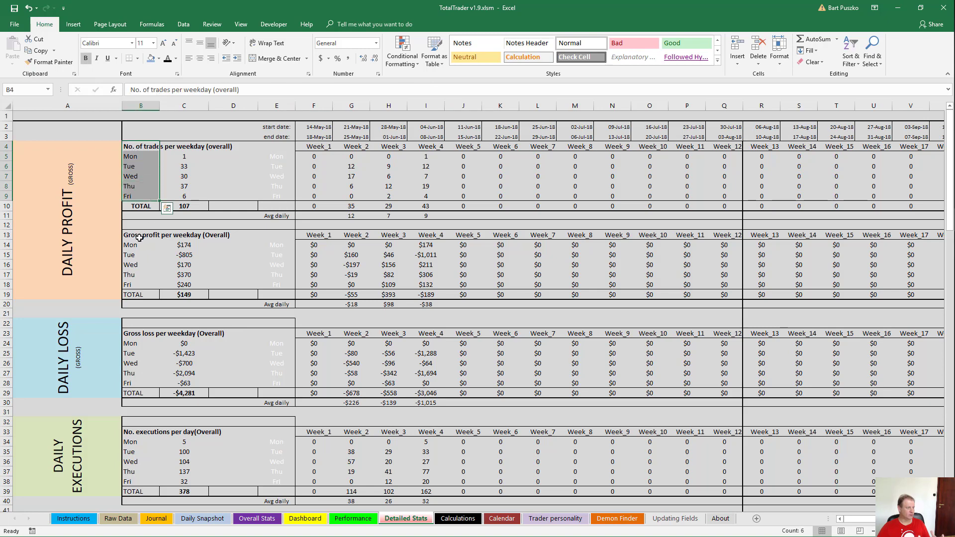
drag(140, 237, 140, 295)
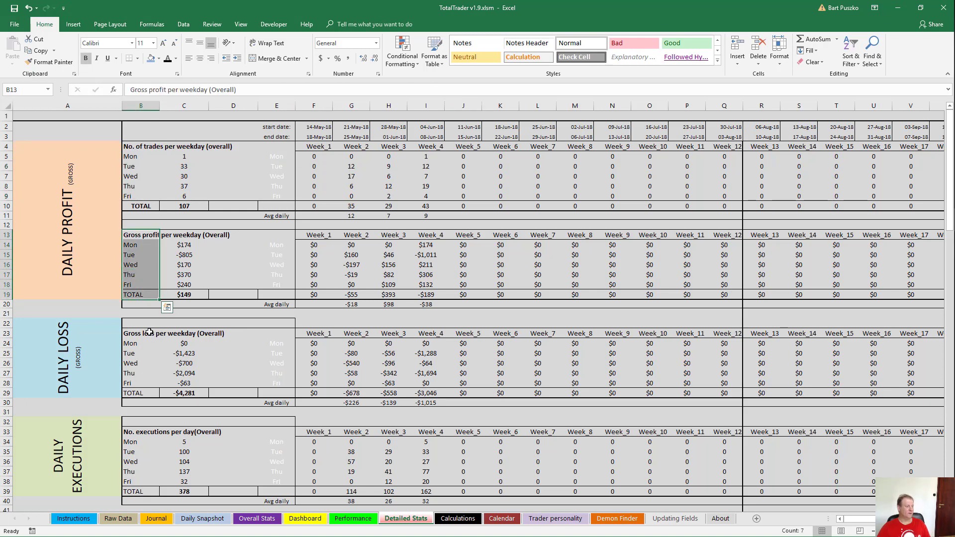
drag(149, 332, 142, 393)
drag(141, 432, 144, 447)
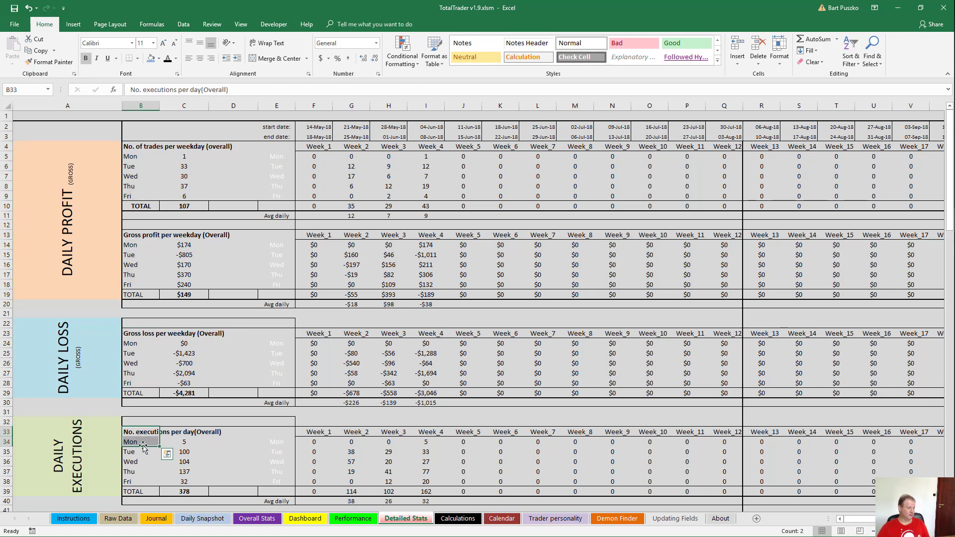
scroll(143, 446, down, 5)
drag(144, 374, 143, 394)
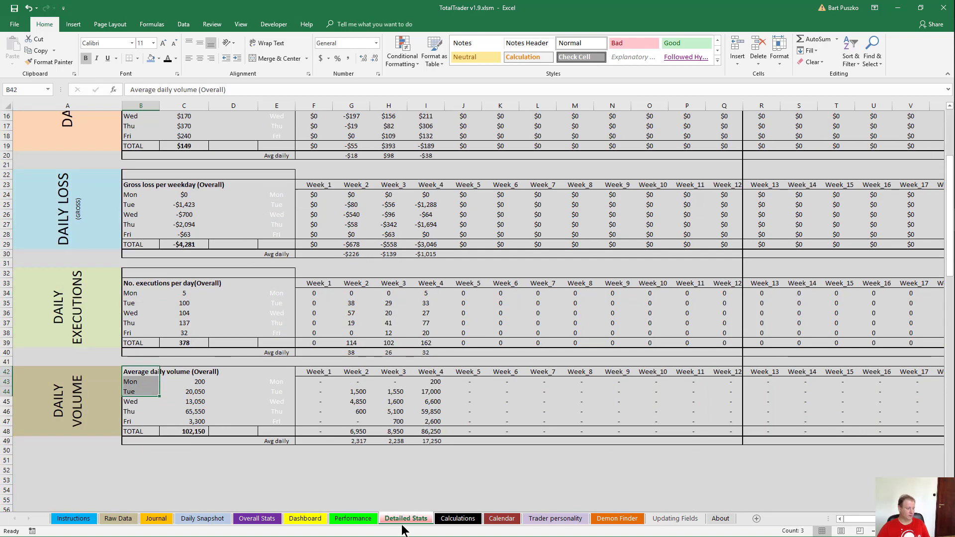
- Revisit the Performance and Dashboard charts, and examine the Calculations sheet's supporting tables up to its do-not-edit notice
click(363, 520)
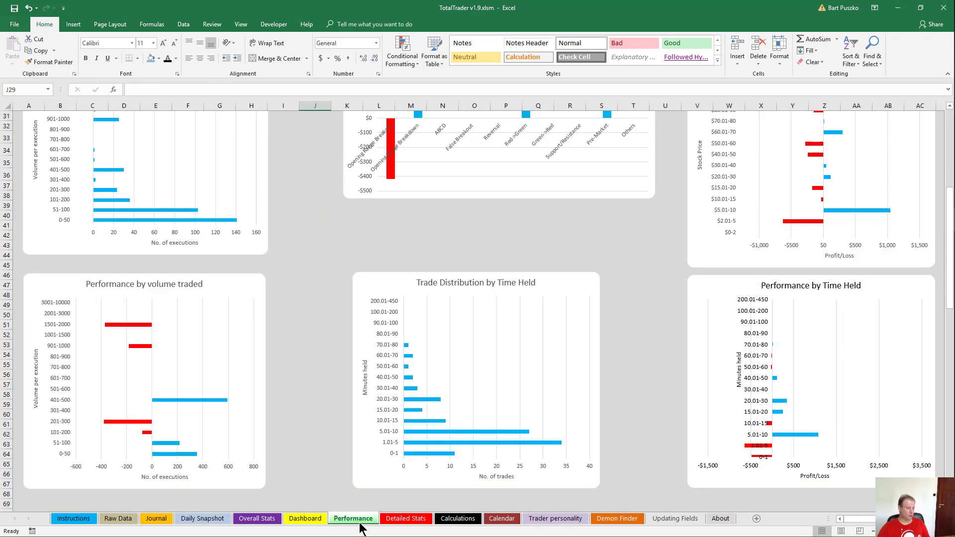
click(305, 519)
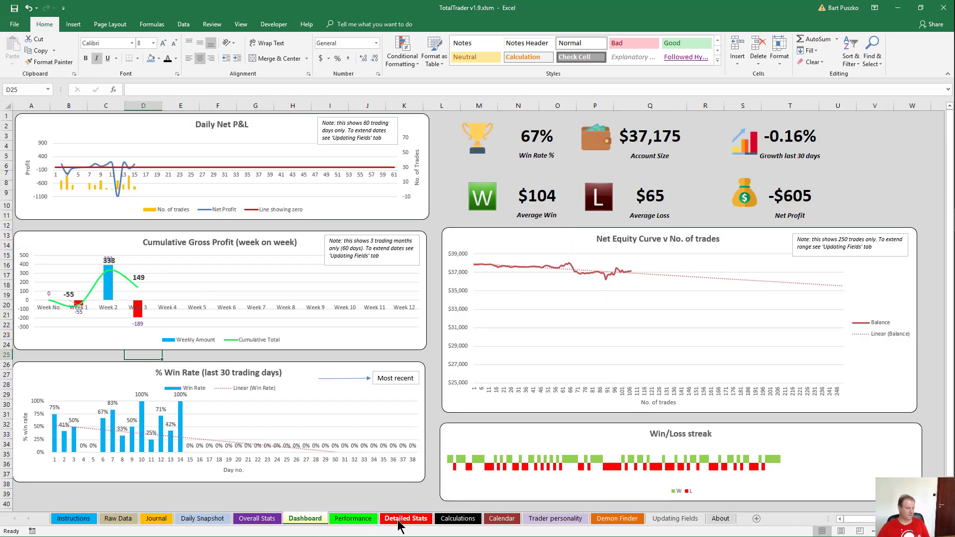
click(466, 520)
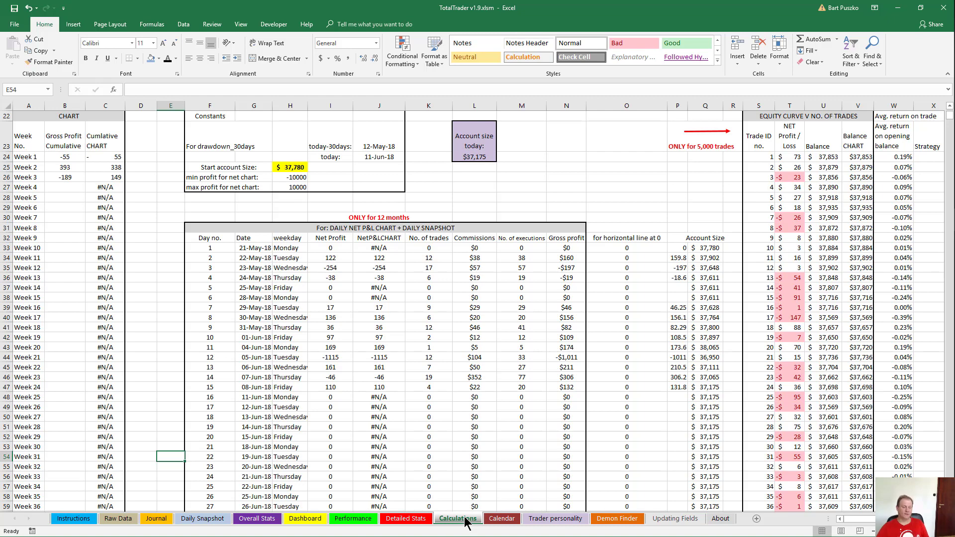
click(527, 209)
scroll(528, 210, up, 7)
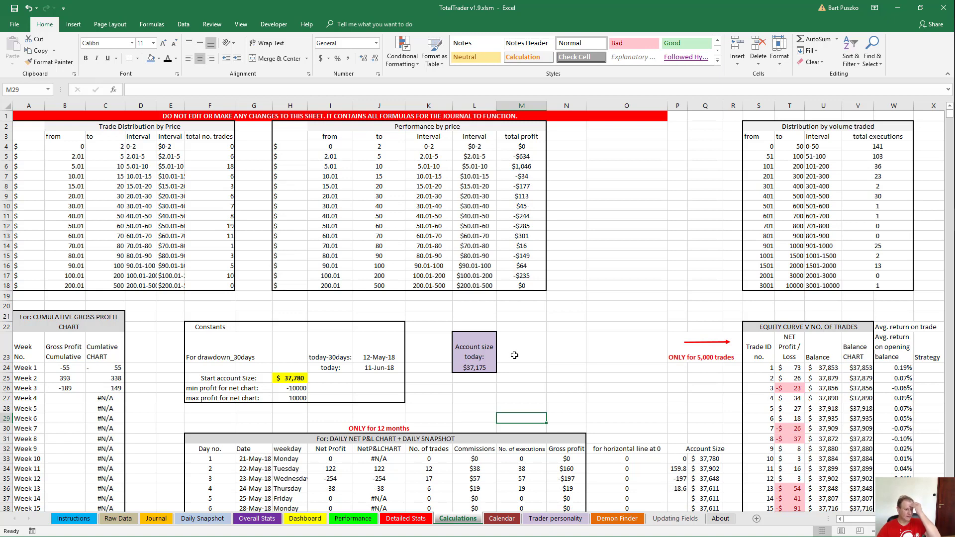
- Browse the Calendar sheet's May and June 2018 daily results and week summaries
click(502, 519)
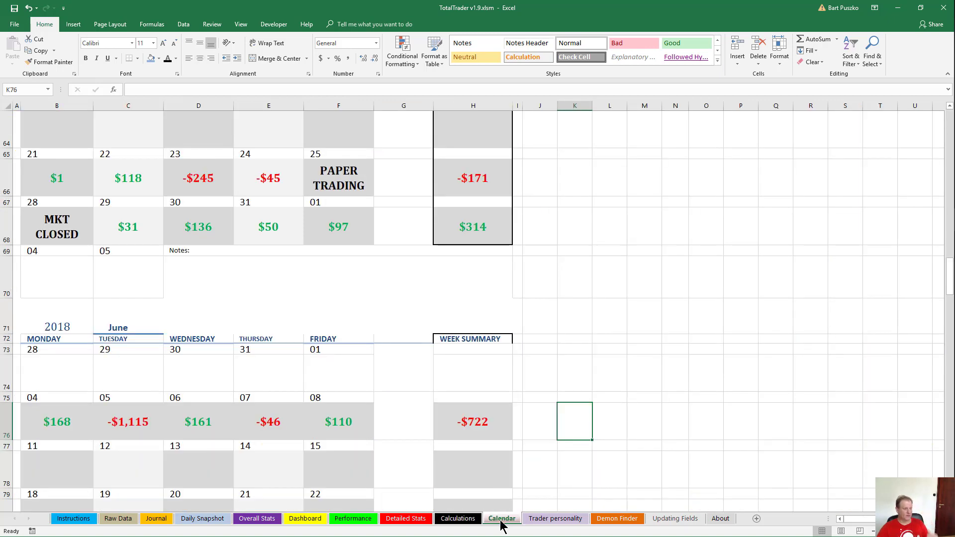
click(572, 374)
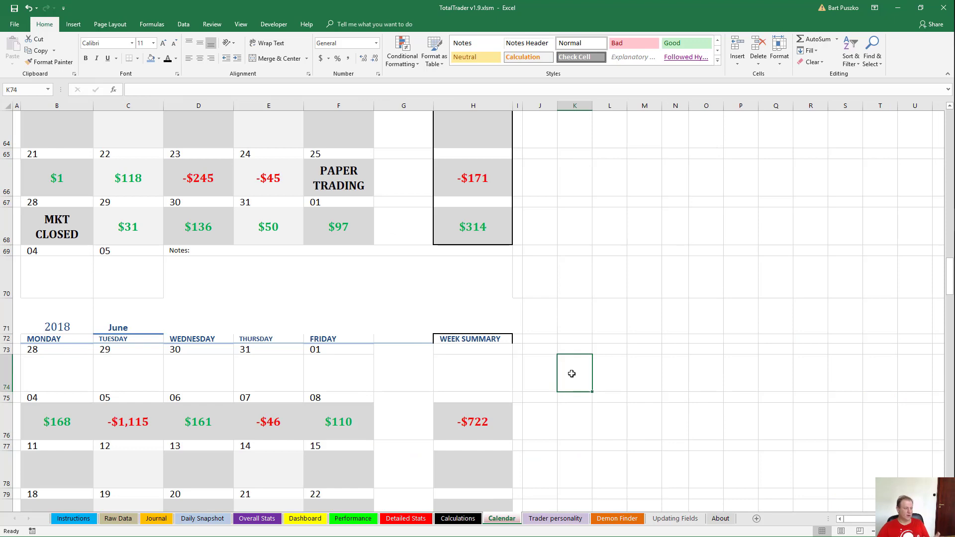
scroll(572, 374, up, 2)
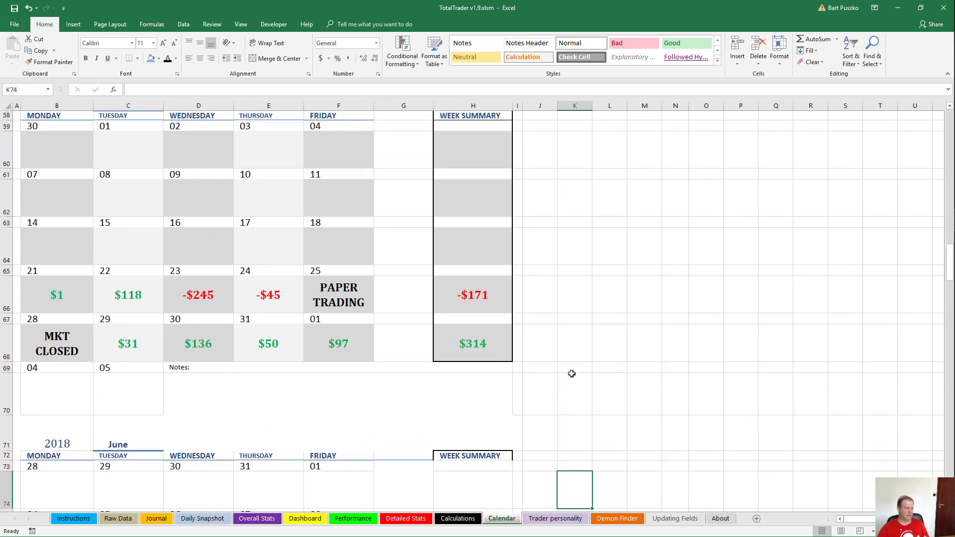
scroll(571, 374, down, 4)
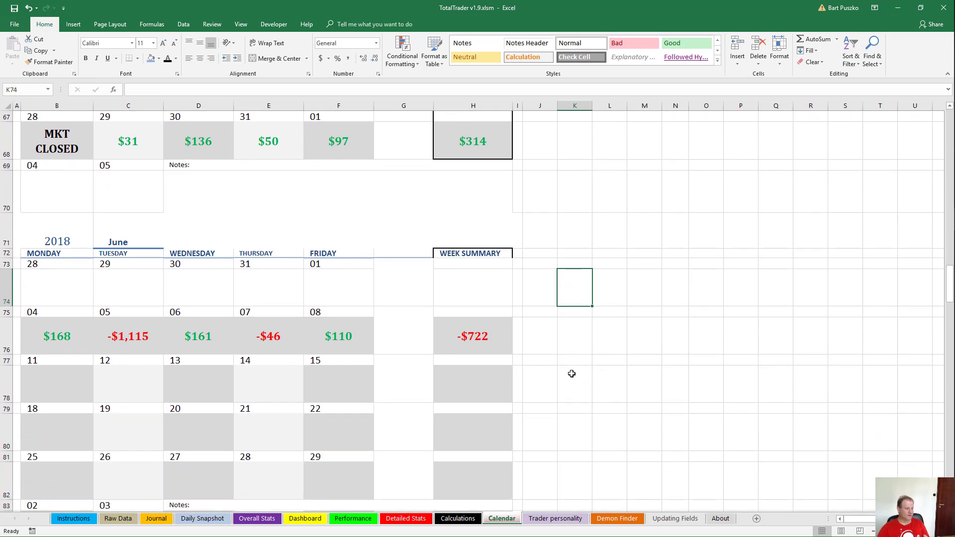
scroll(572, 374, down, 1)
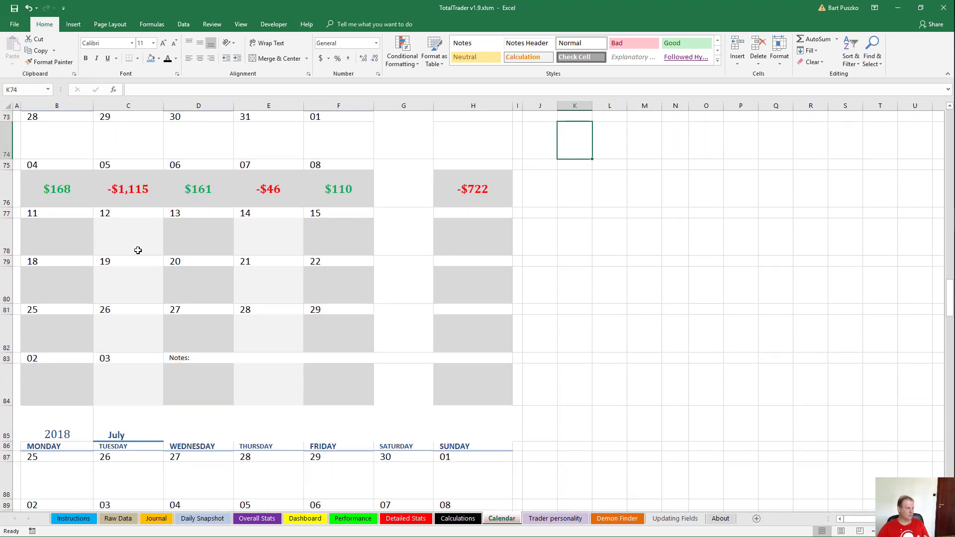
- Examine the Calendar's Monday 4 June entry in B76 and that week's summary formula in H76
click(69, 200)
scroll(70, 200, up, 1)
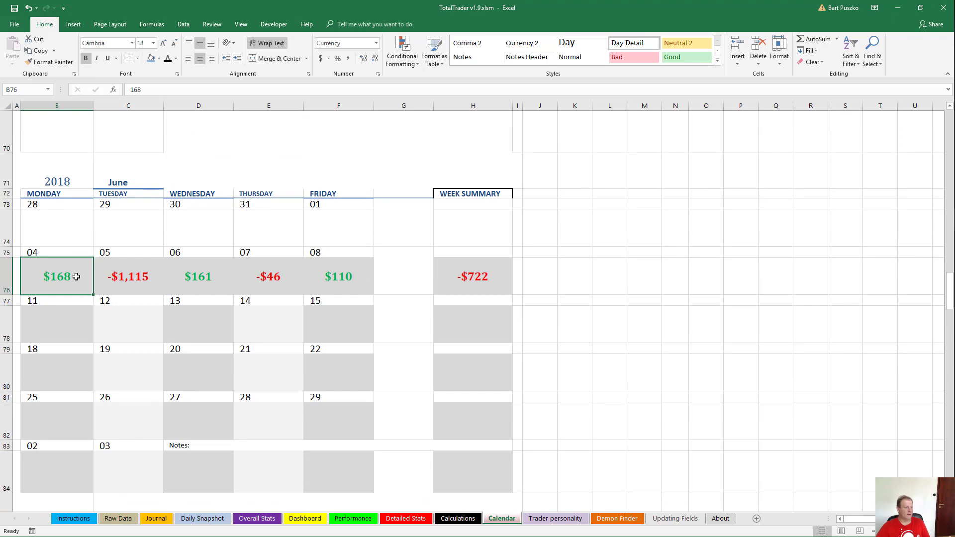
click(486, 278)
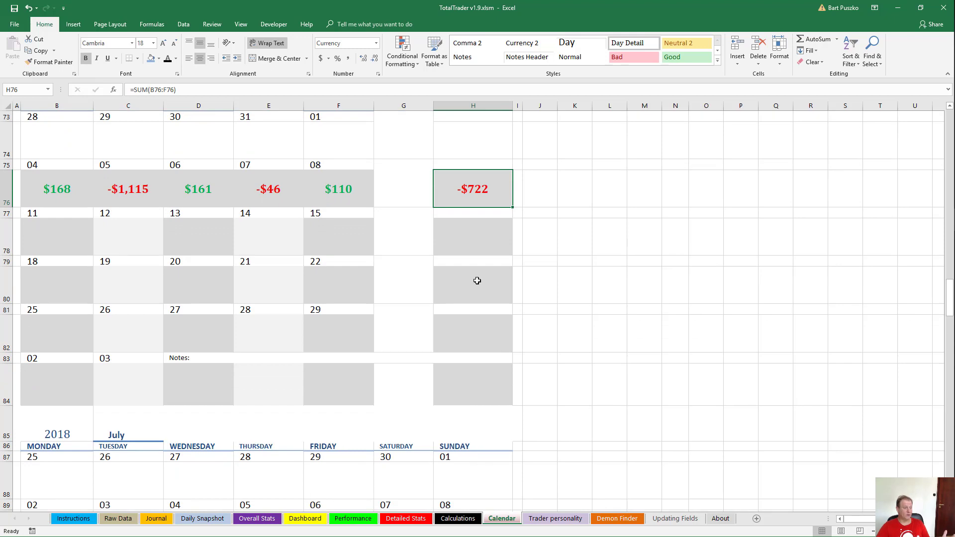
scroll(478, 381, up, 1)
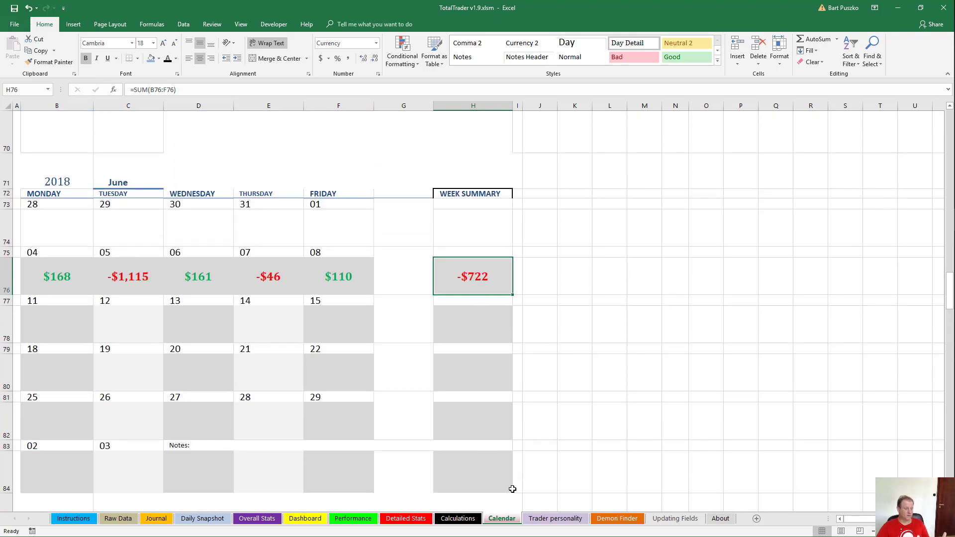
- Review the Trader personality sheet's types, including Revenge trader, The Overtrader, White mouse wounded trader, Early trader and All day trader
click(548, 523)
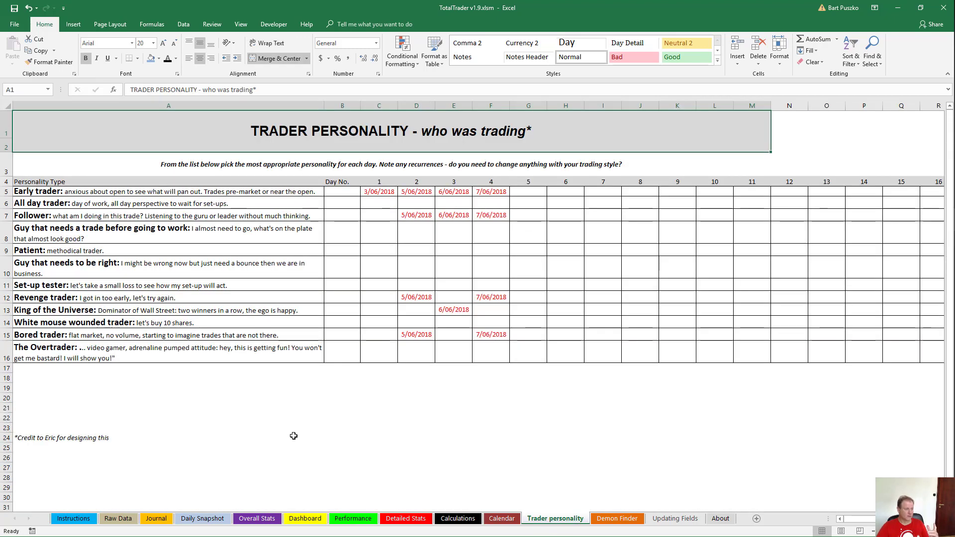
click(128, 391)
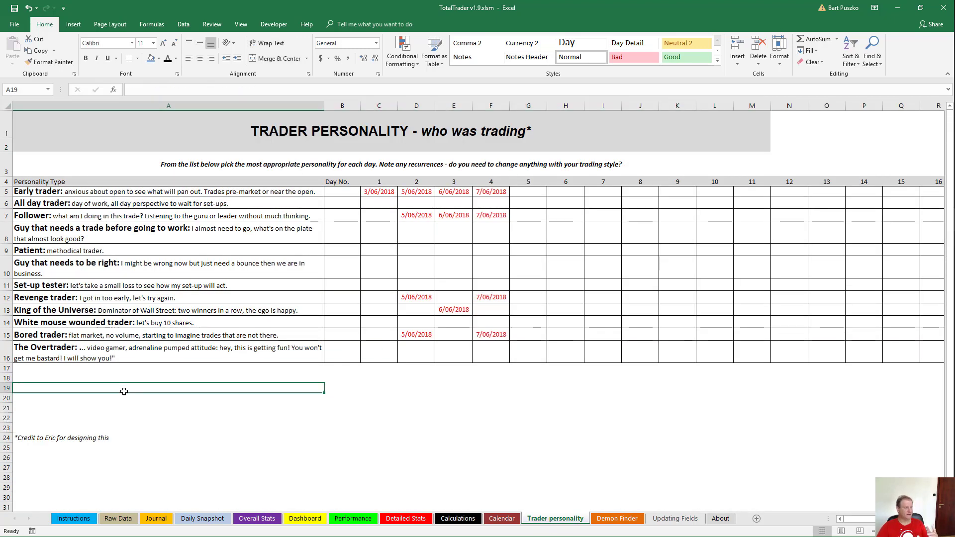
click(149, 398)
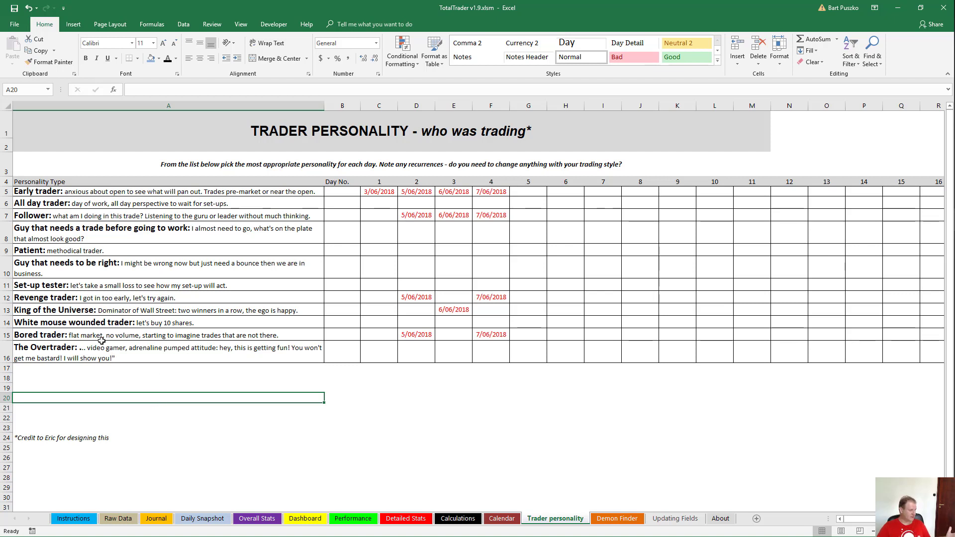
click(76, 300)
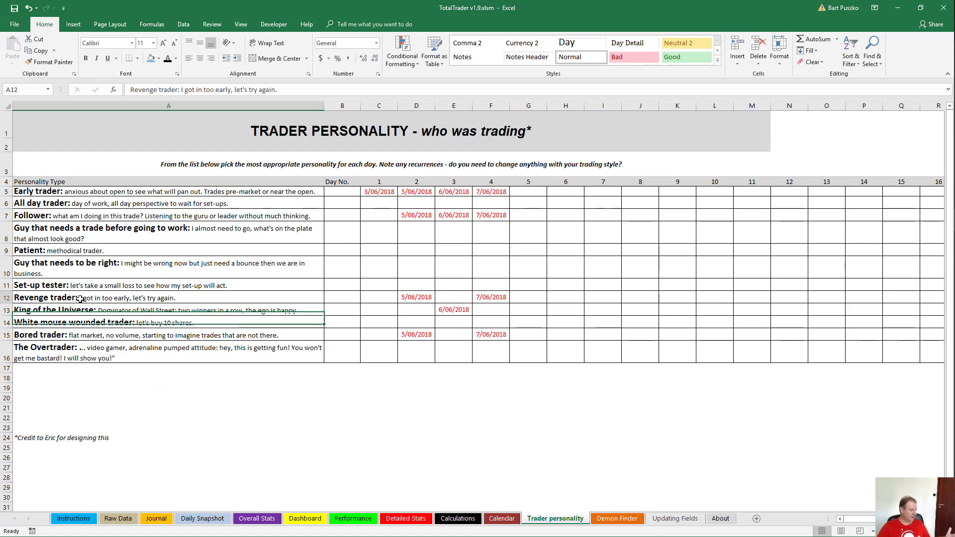
click(114, 358)
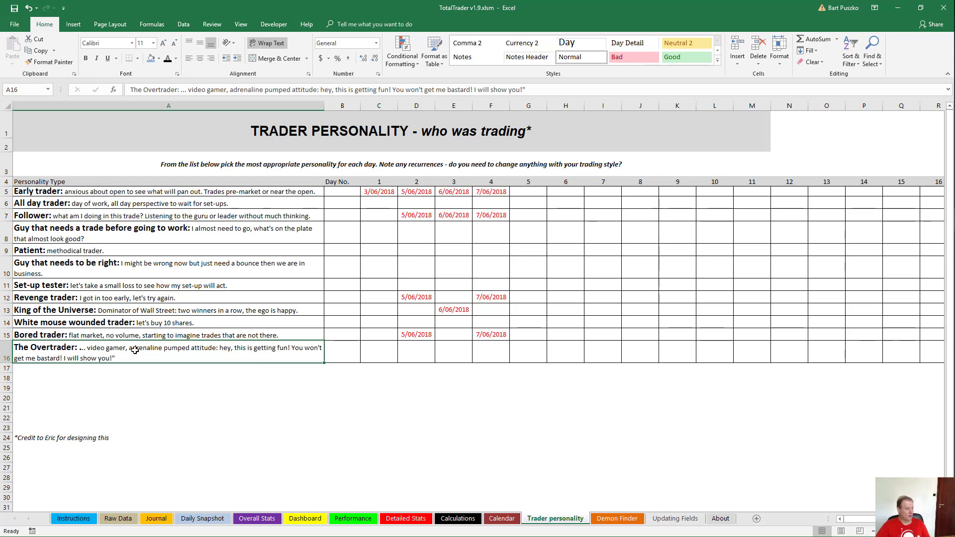
click(169, 321)
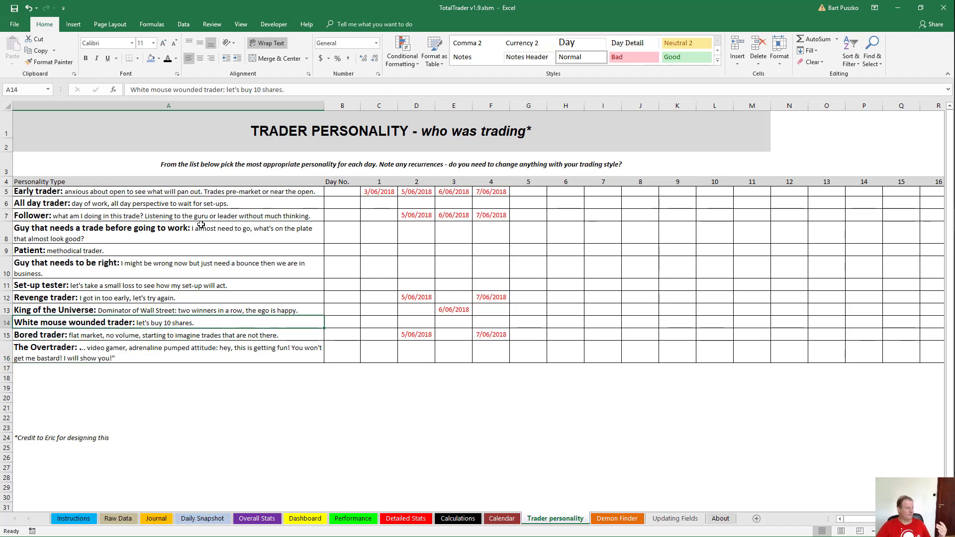
click(220, 193)
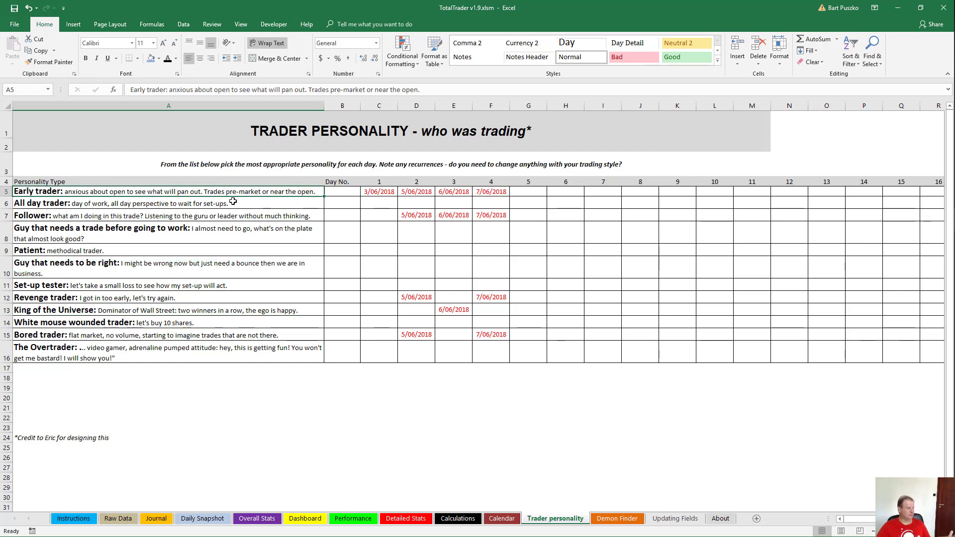
click(236, 204)
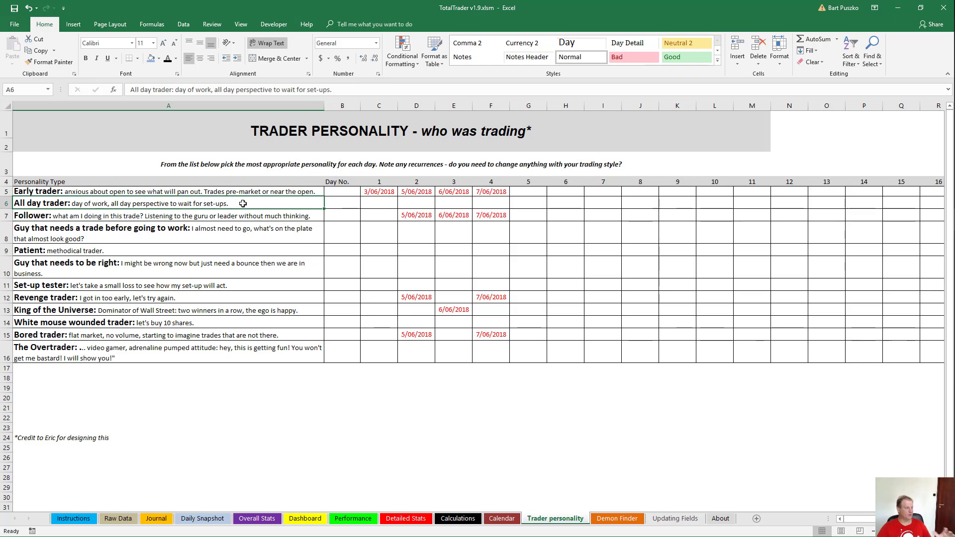
- Highlight the full list of personality types in A5:A16 of the Trader personality sheet, then clear the highlight
drag(241, 192, 262, 353)
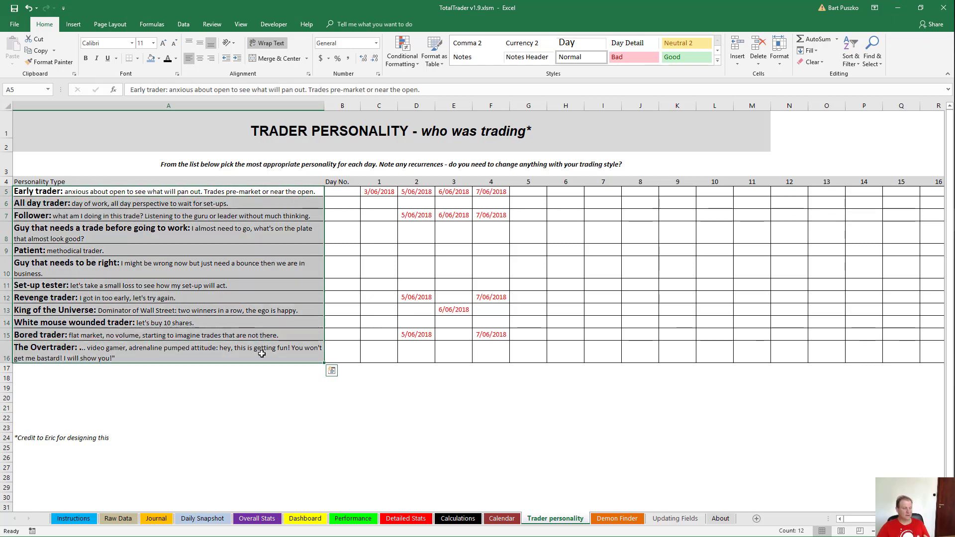
click(333, 392)
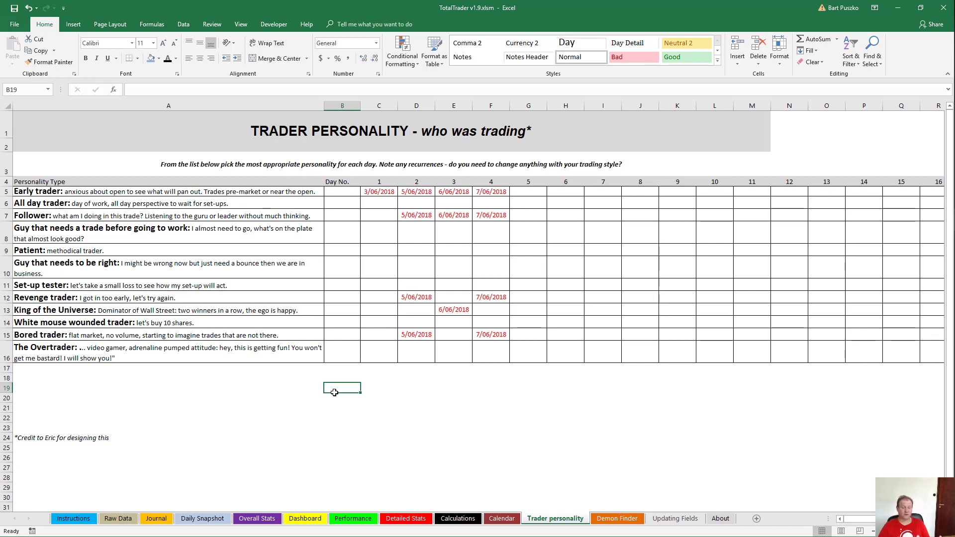
- Examine the Demon Finder sheet's list of trading errors in A10:A22, focusing on Fat fingers through Exited too late
click(603, 522)
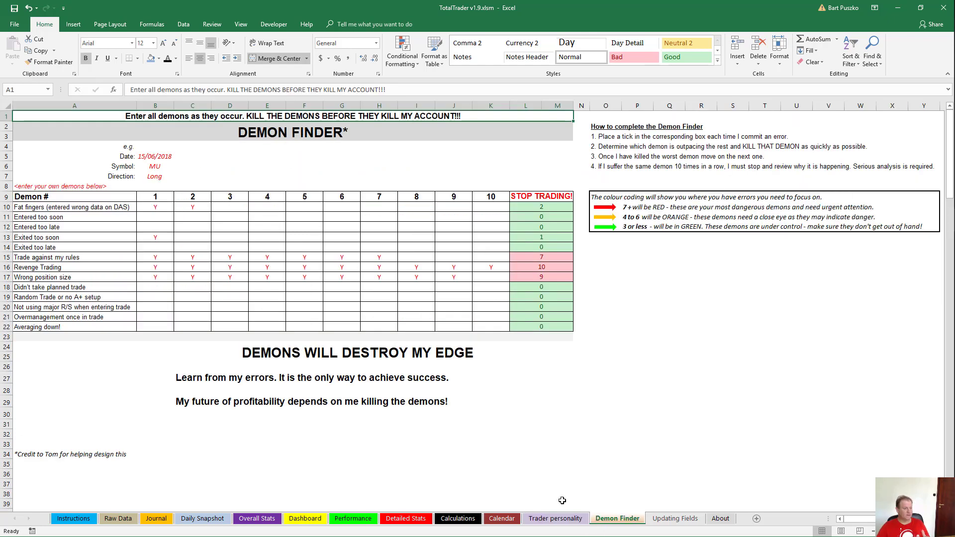
click(70, 435)
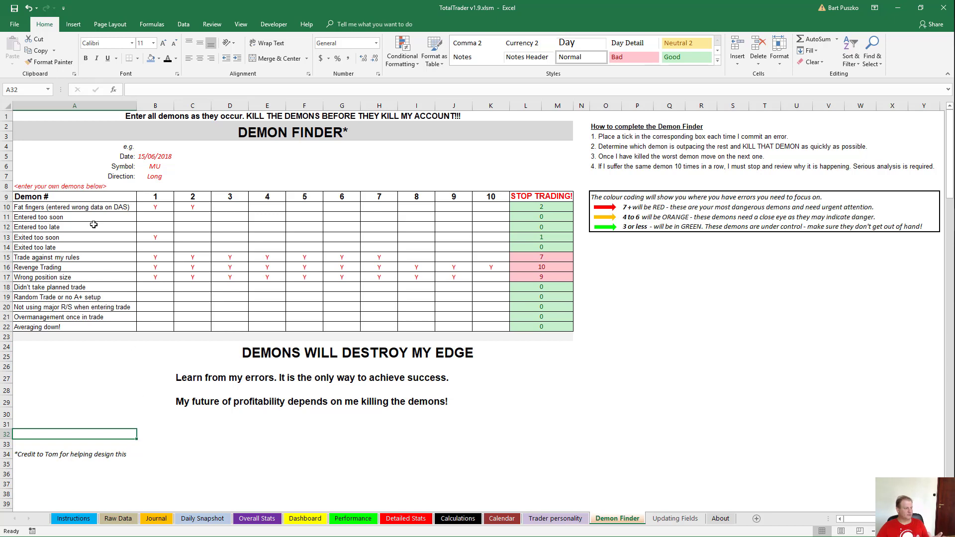
drag(87, 208, 92, 322)
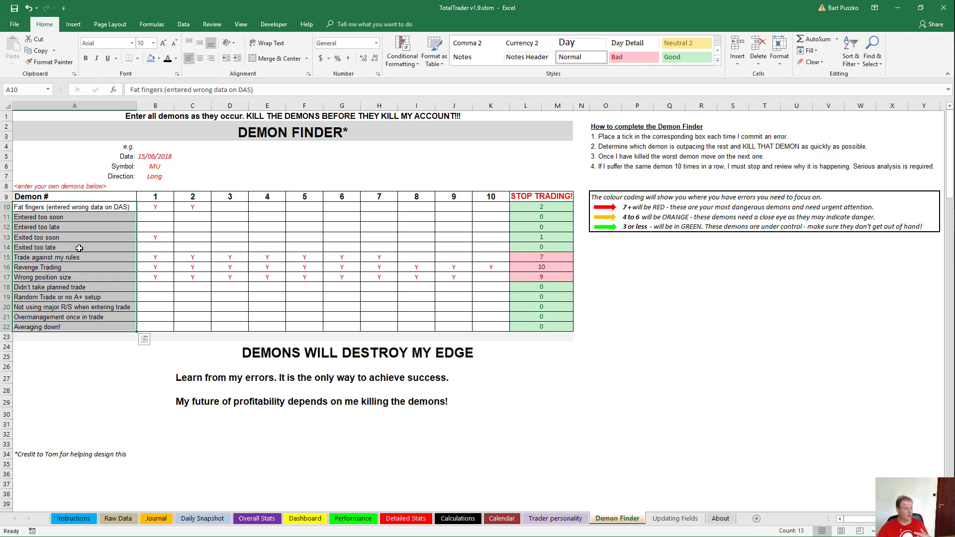
drag(77, 208, 77, 248)
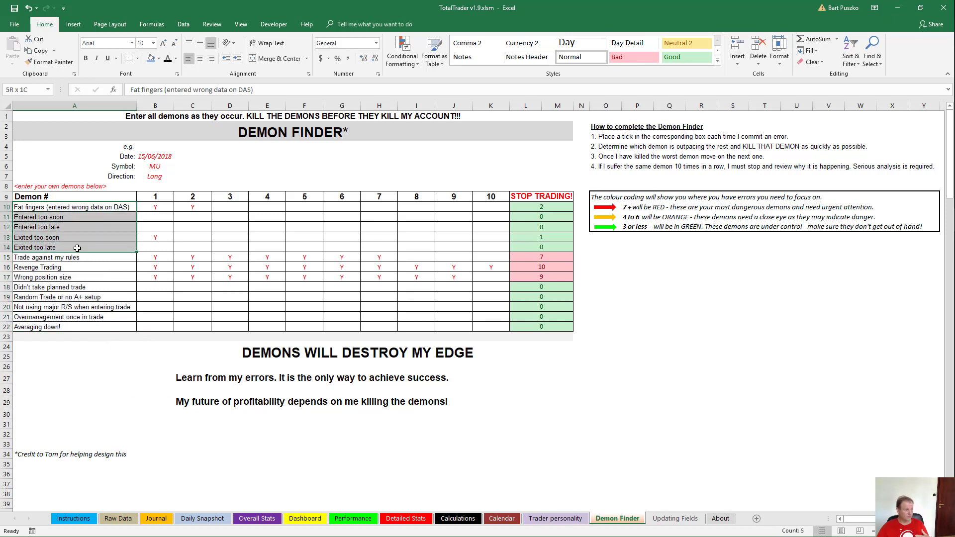
- Examine the Demon Finder's Y marks for Fat fingers and Revenge Trading, and the Revenge Trading count formula in L16
click(164, 208)
click(186, 208)
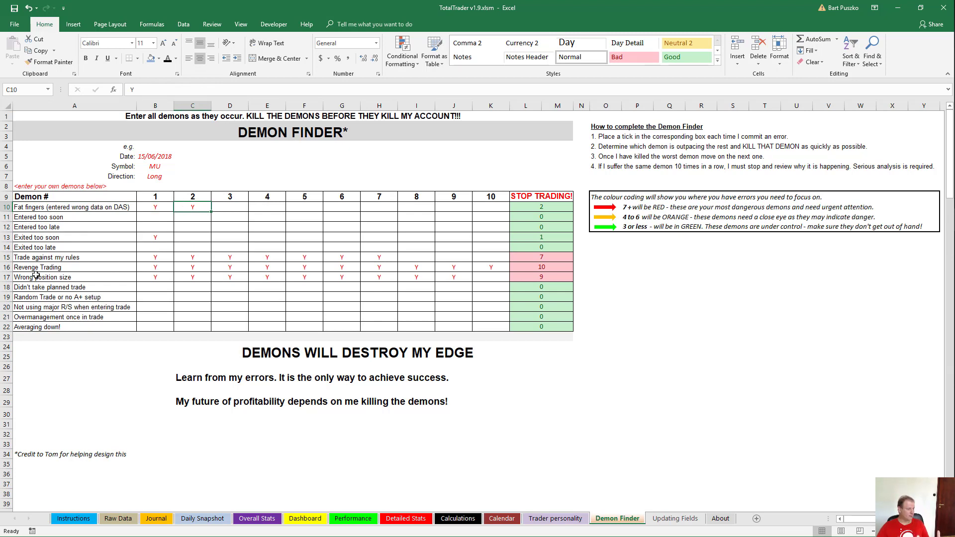
drag(140, 267, 494, 271)
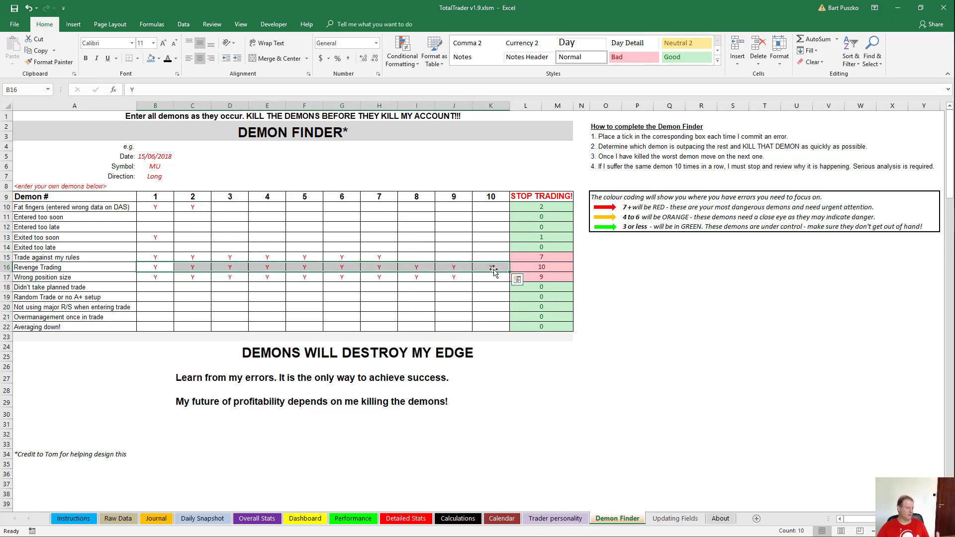
click(519, 270)
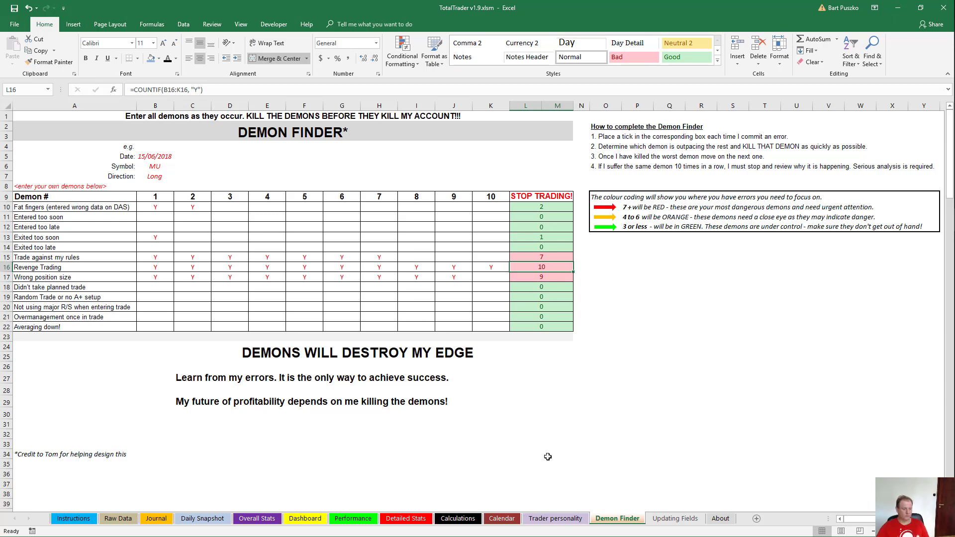
- Review the Updating Fields instructions for extending chart ranges, checking them against the chart notes on the Dashboard
click(676, 519)
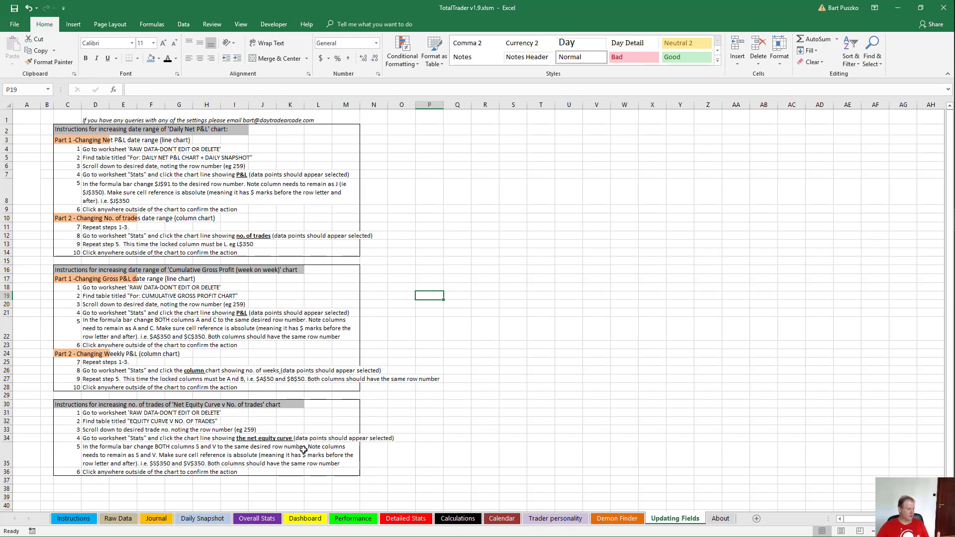
click(311, 519)
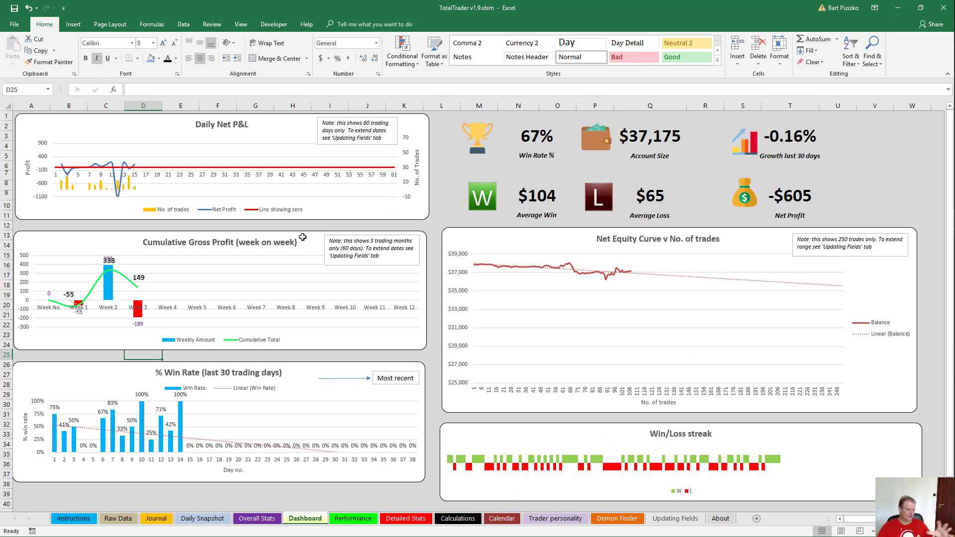
click(675, 519)
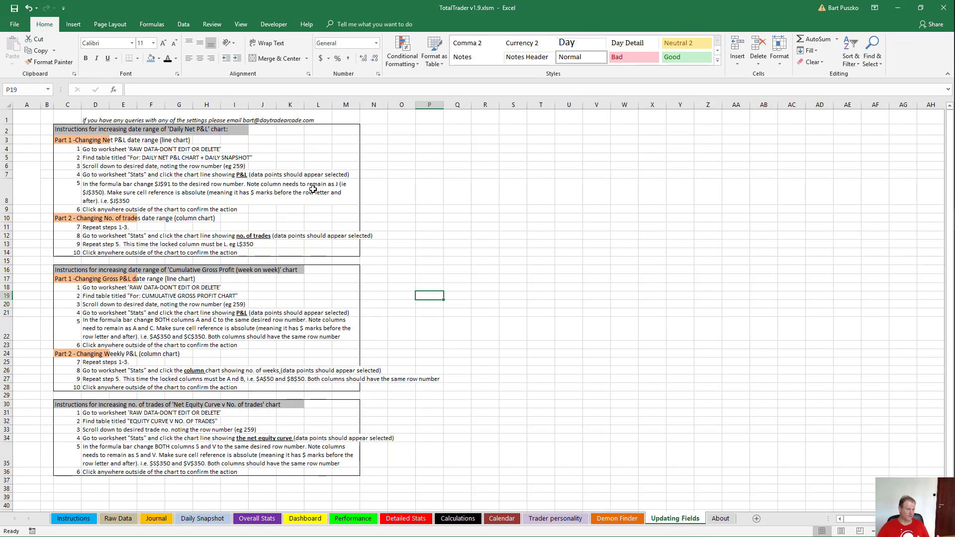
- View the About sheet and select its description of Total Trader in A3
click(721, 518)
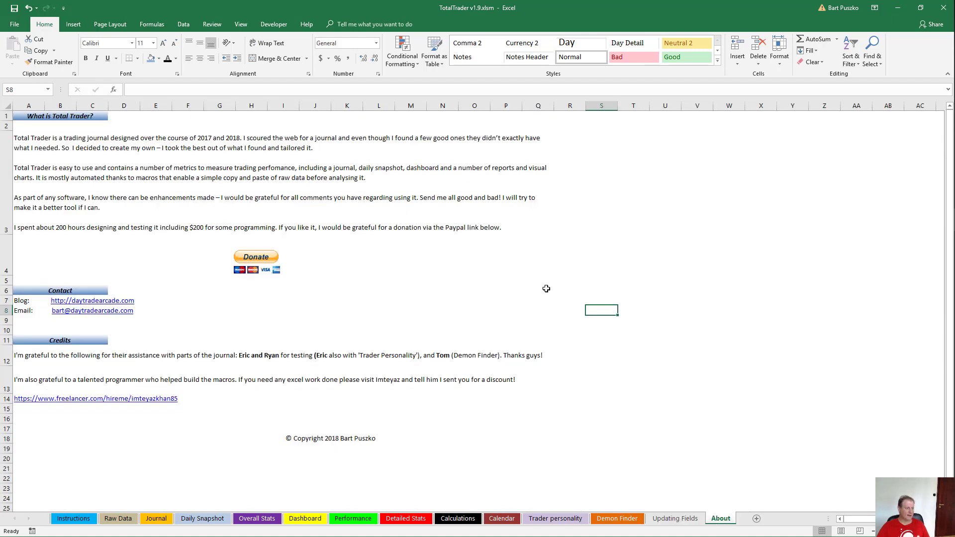
click(585, 219)
click(184, 148)
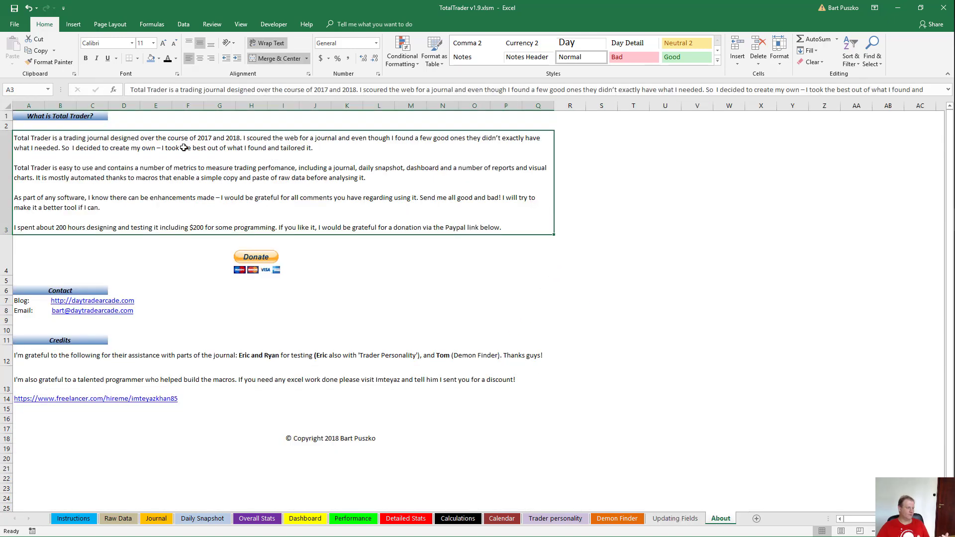